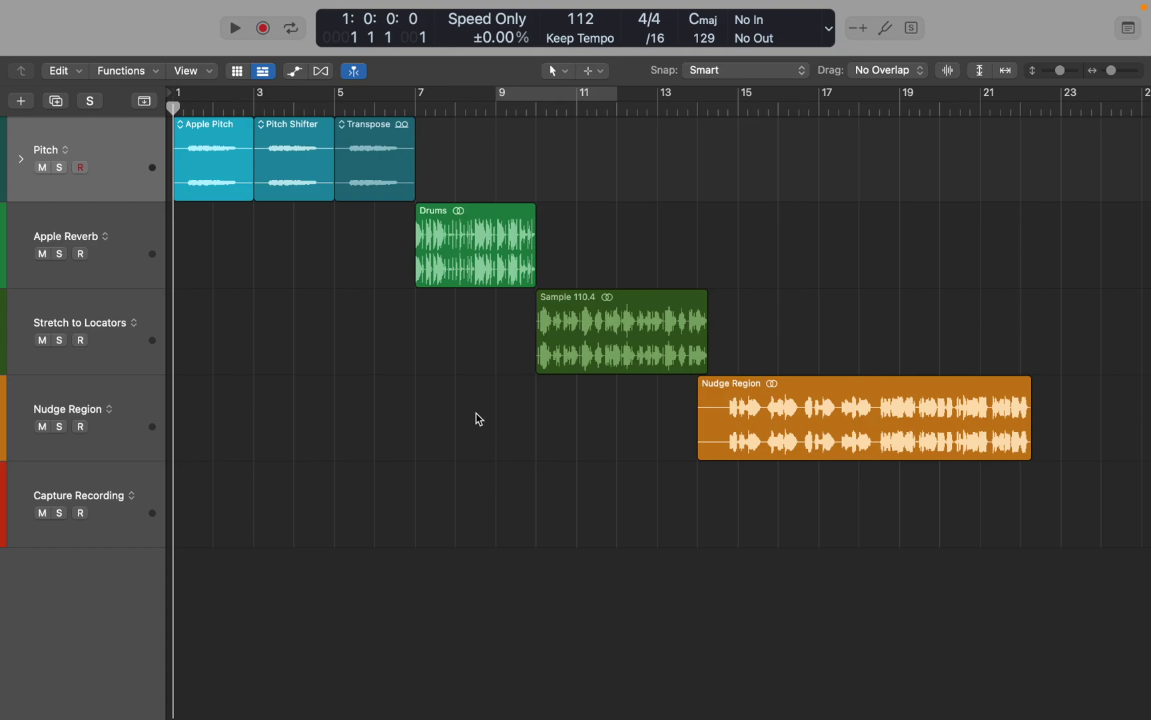
left_click(66, 9)
mouse_move(73, 59)
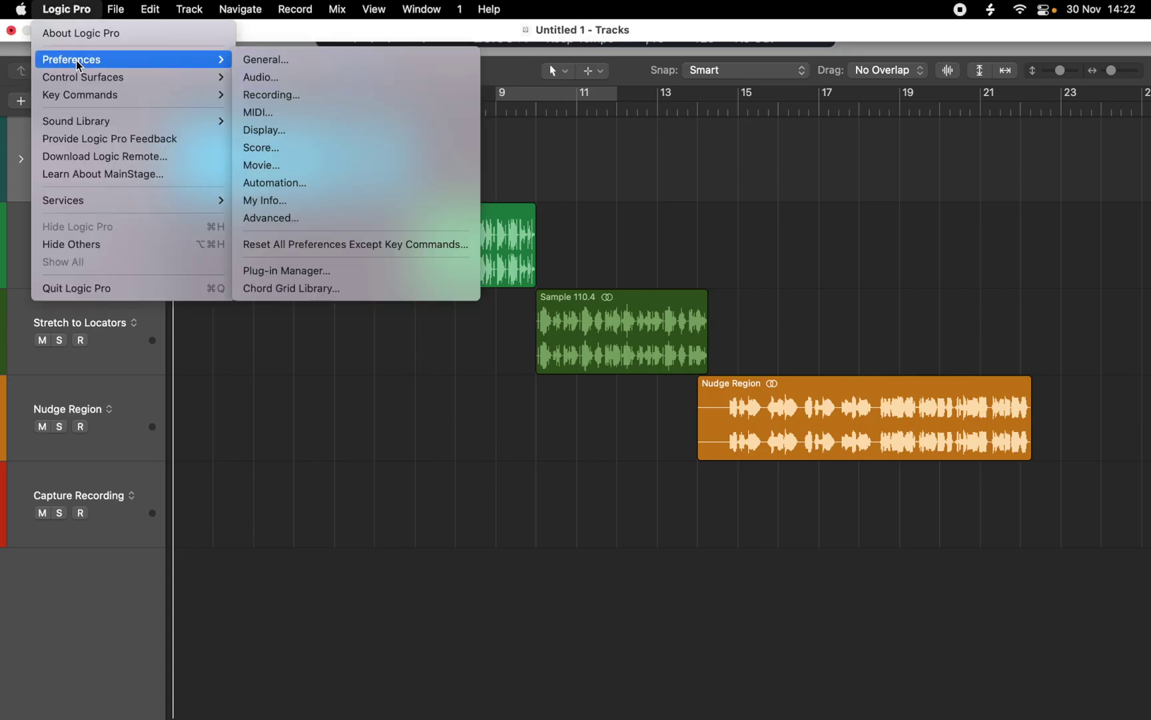
left_click(289, 272)
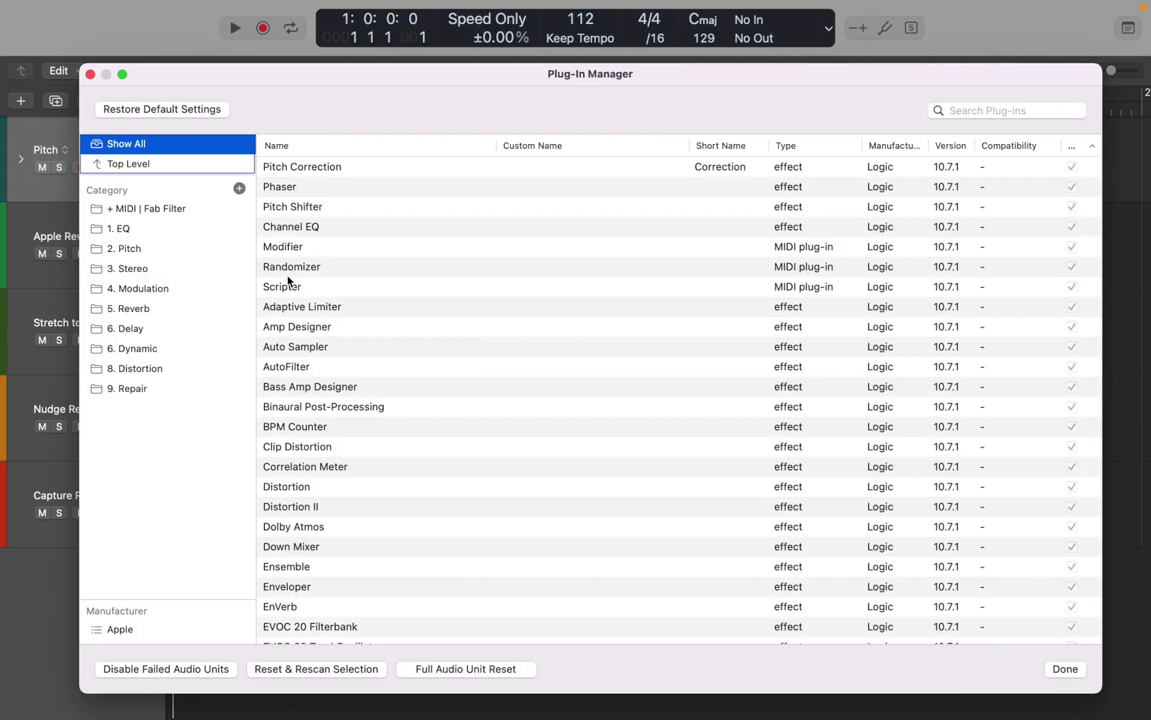
left_click(120, 626)
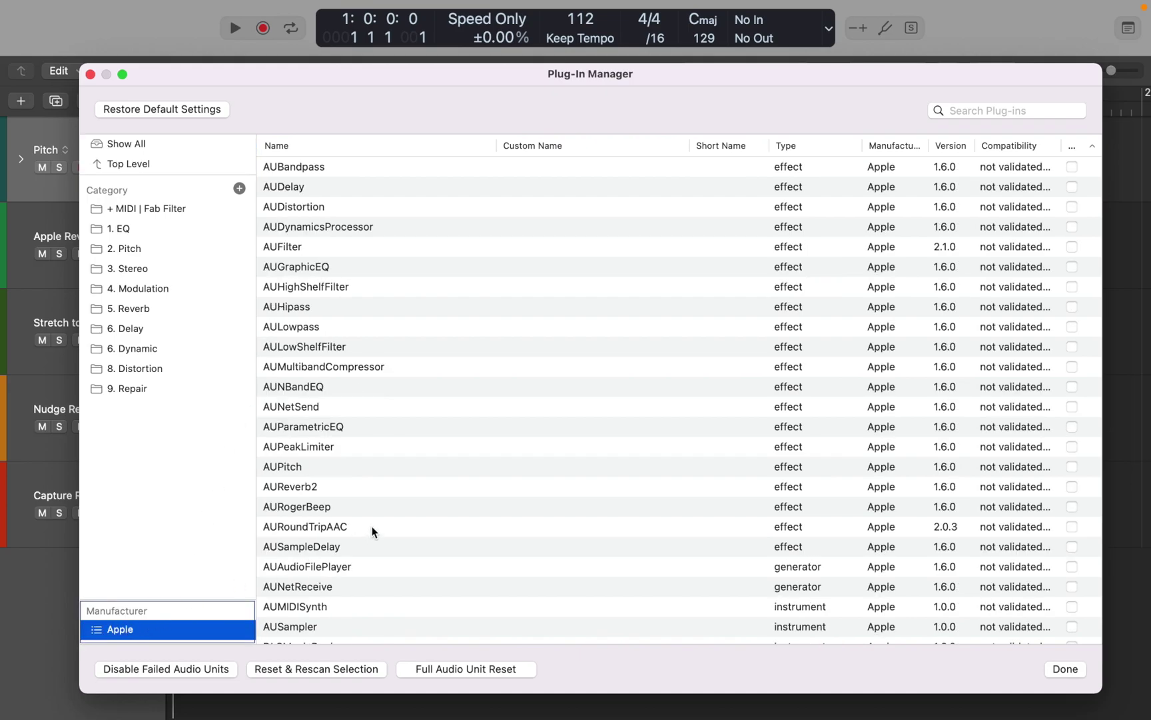
scroll(372, 530, "down", 3)
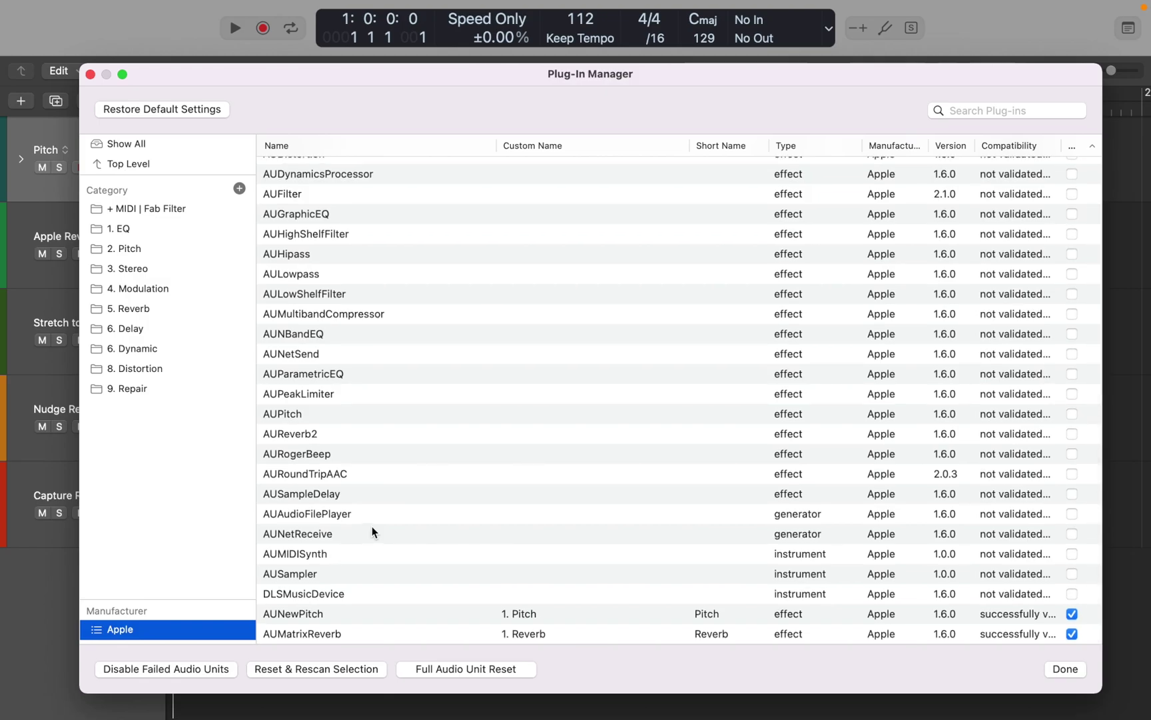
left_click(335, 613)
left_click(331, 635, "shift")
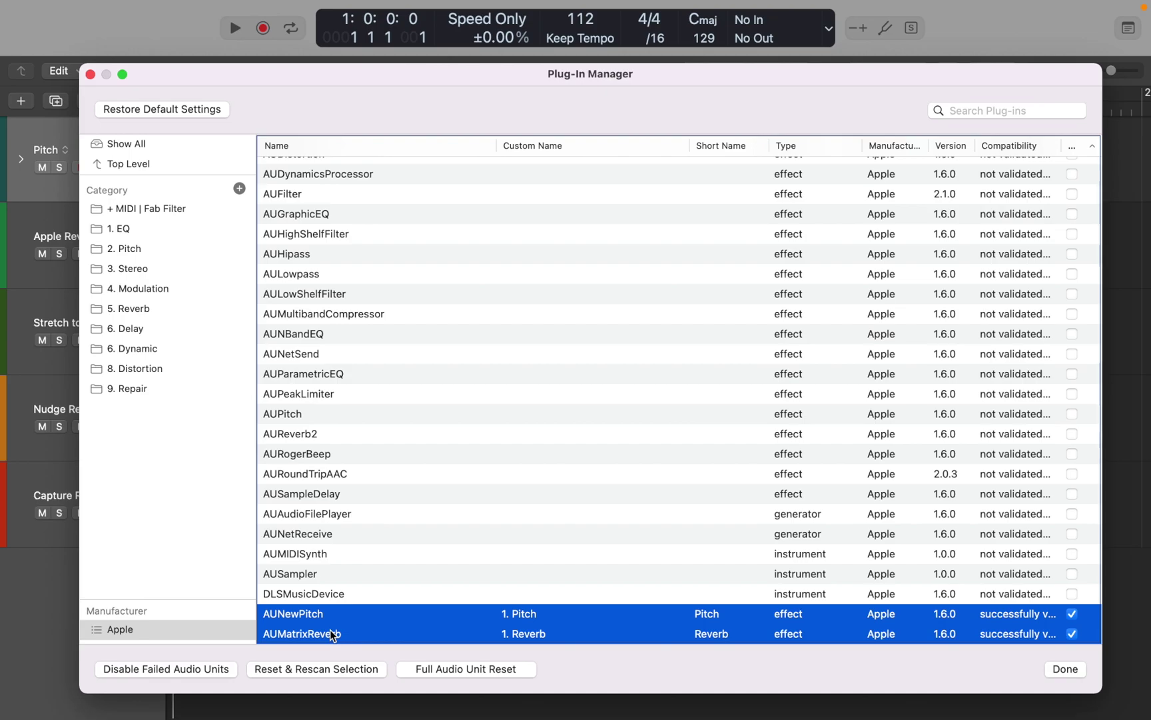
left_click(1065, 668)
Expand the Pitch stack, show the inspector, and audition the Apple Pitch track.
left_click(21, 159)
key("i")
left_click(192, 212)
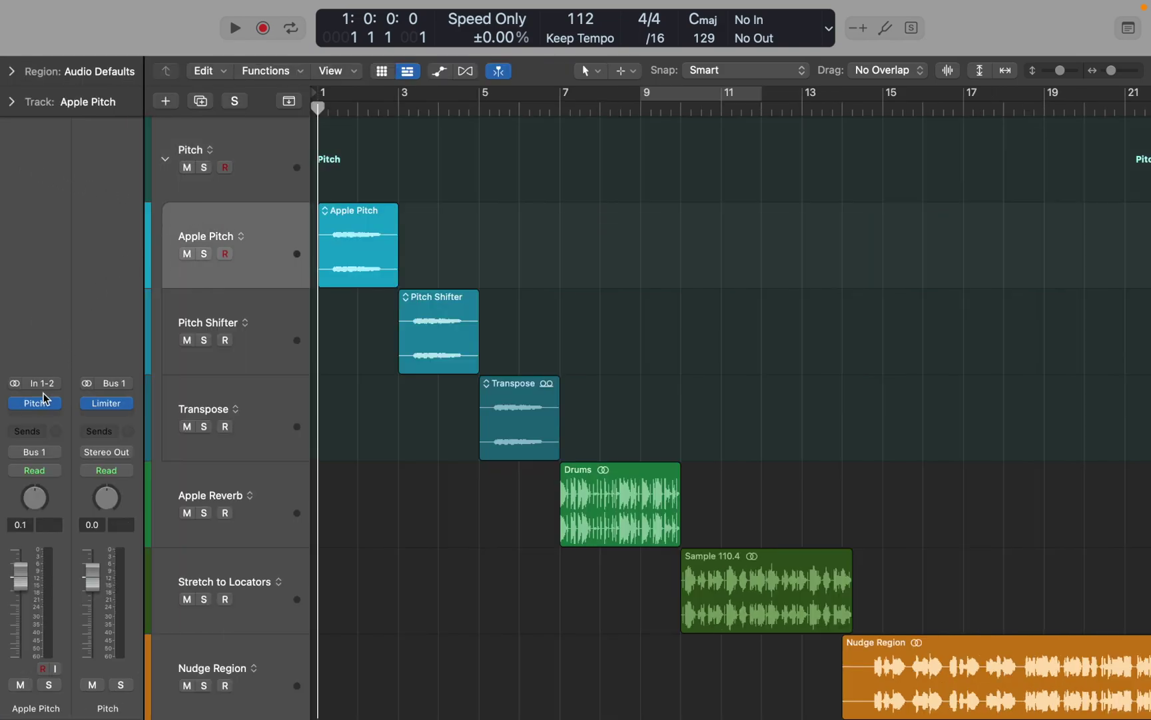
mouse_move(38, 405)
key("space")
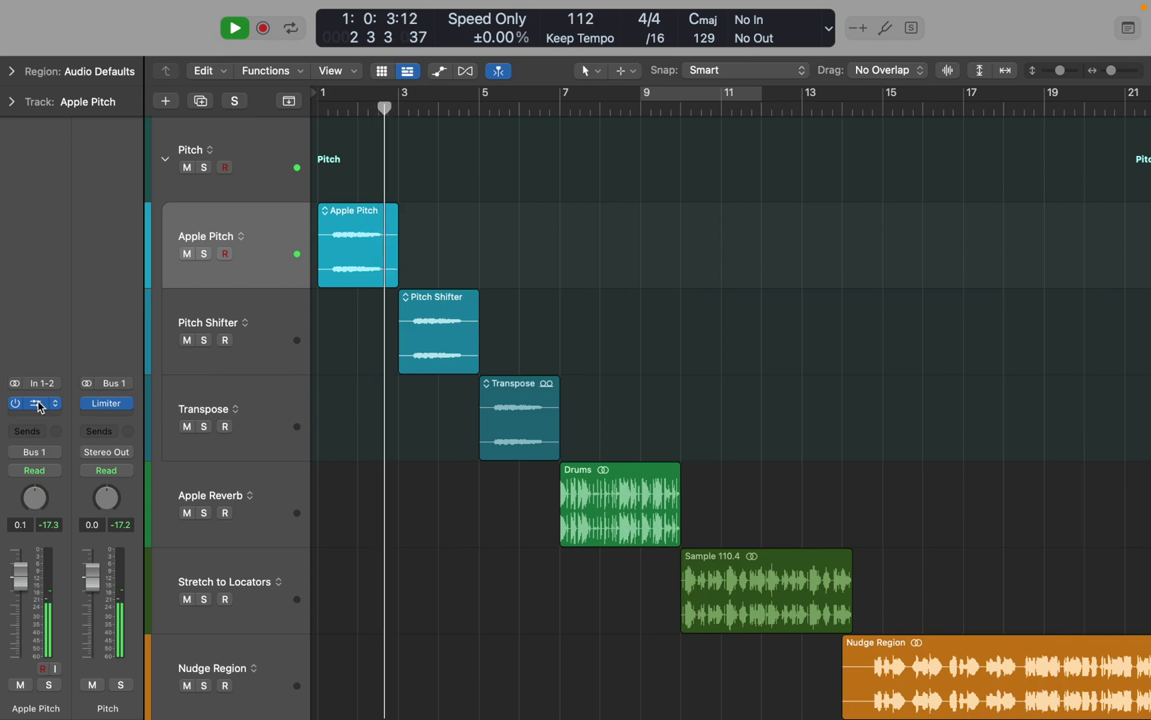
key("space")
key("Return")
Set Apple Pitch's Pitch Scale to 1,200 cents and raise Overlap to about 13.
left_click(37, 403)
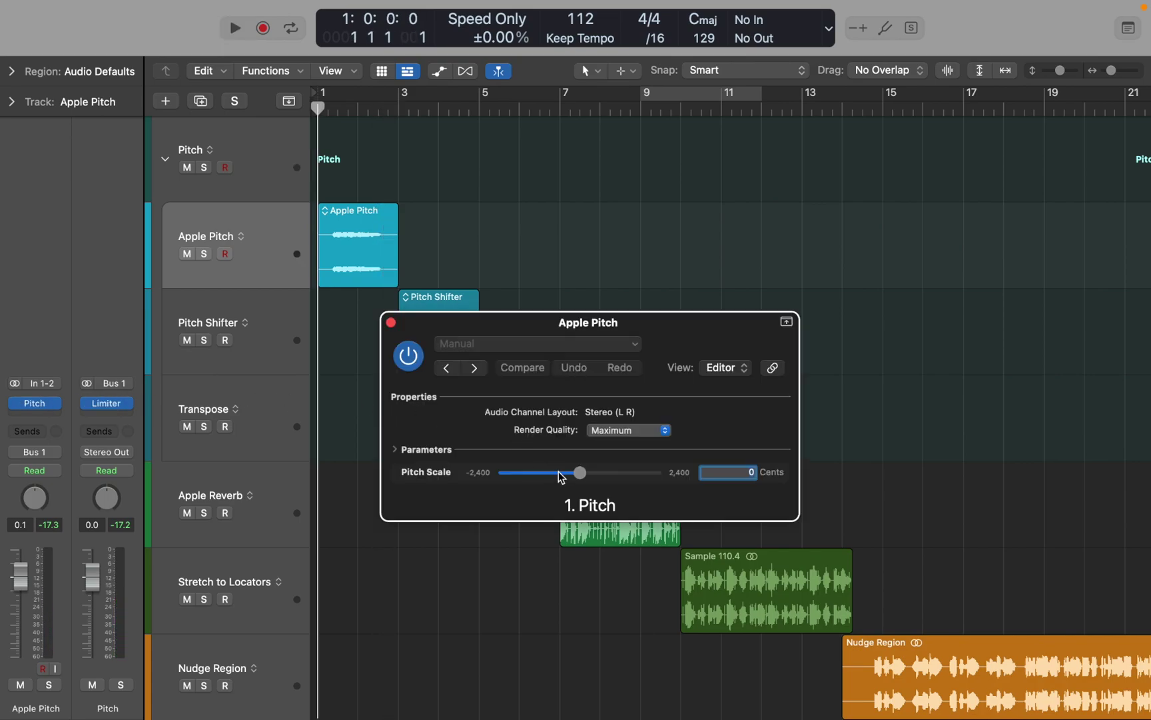
mouse_move(578, 475)
left_mouse_down()
mouse_move(607, 479)
mouse_move(565, 480)
left_mouse_up()
double_click(700, 473)
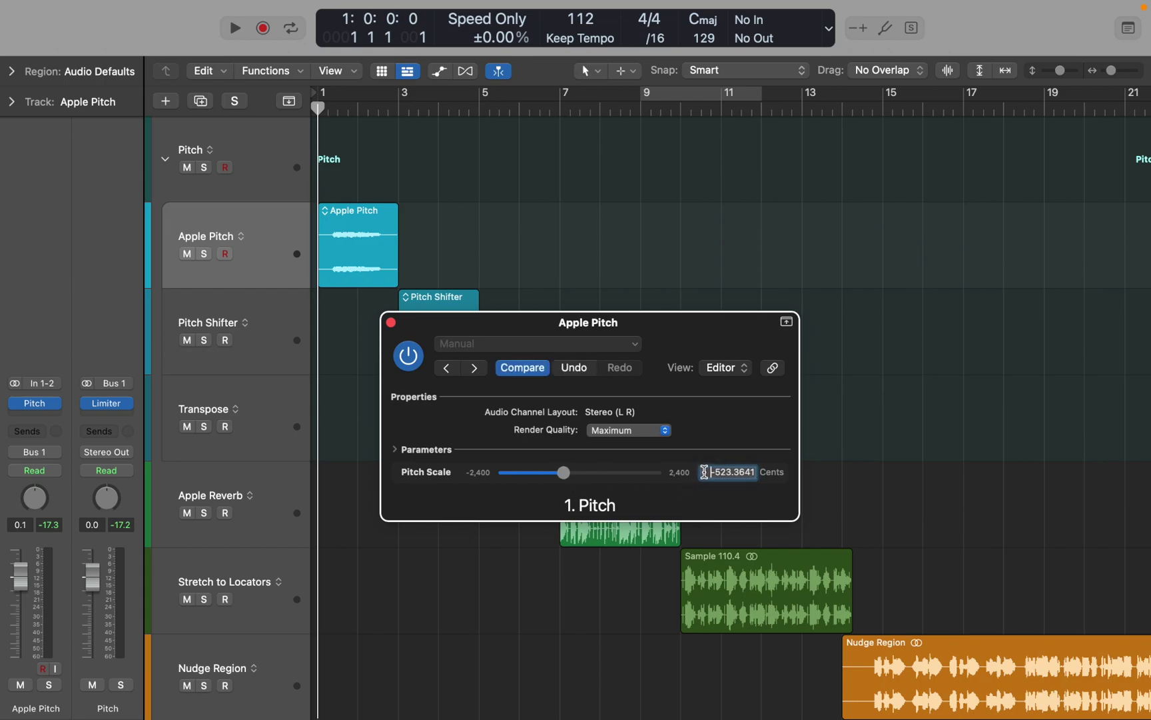
type("1200")
key("Return")
key("space")
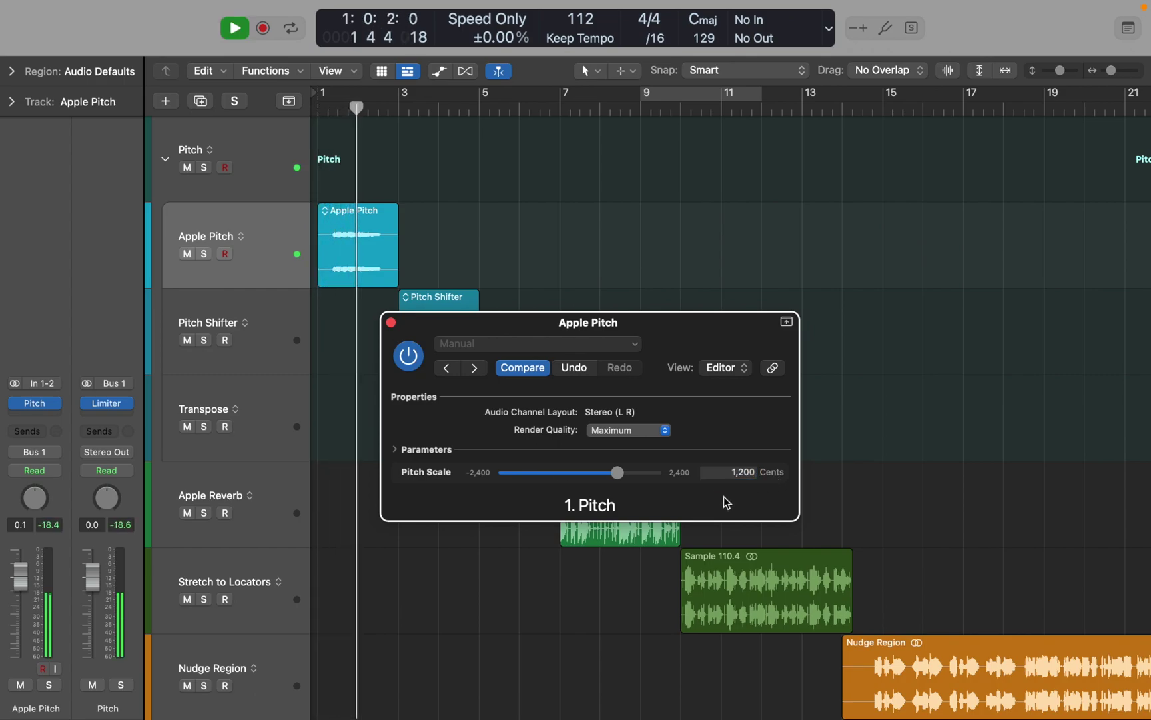
key("space")
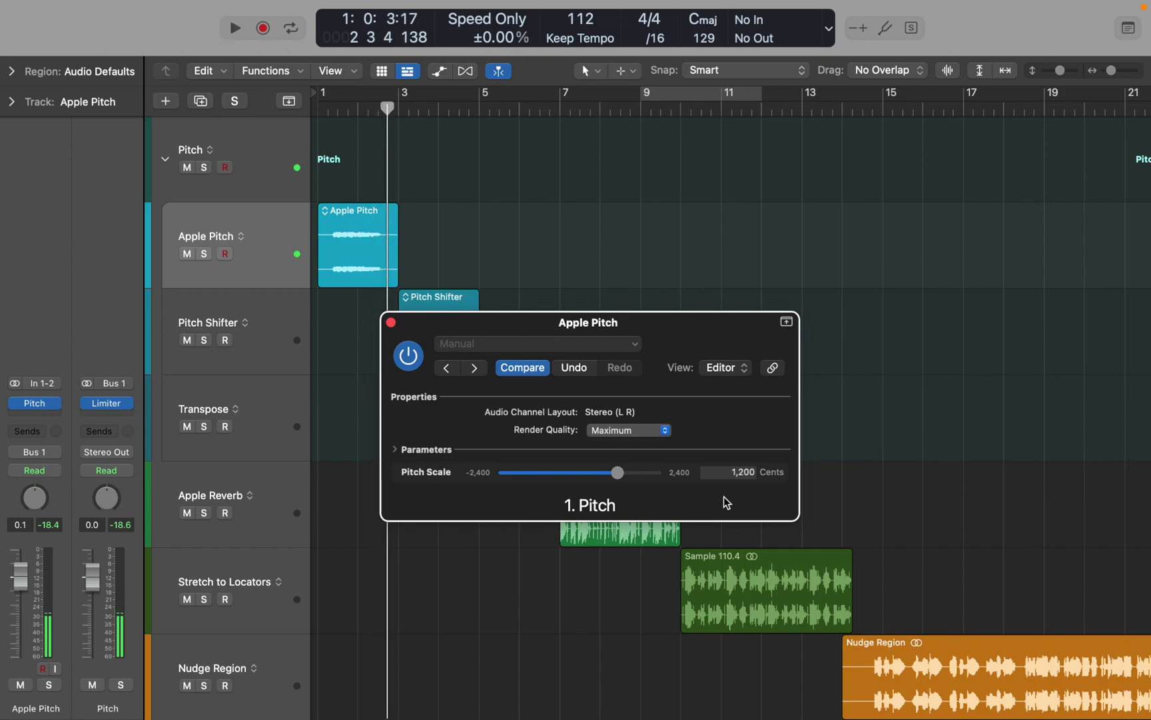
left_click(394, 450)
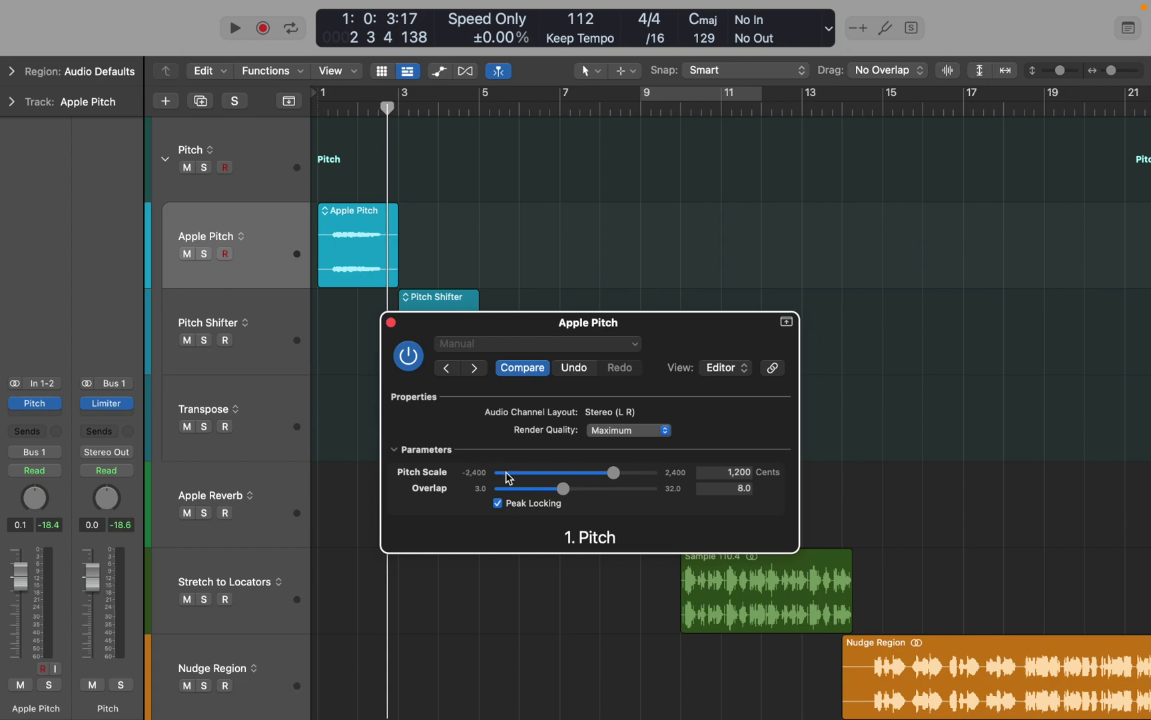
left_click_drag(566, 491, 596, 495)
Set the Pitch Shifter plug-in's Mix to 100% on the Pitch Shifter track.
left_click(391, 322)
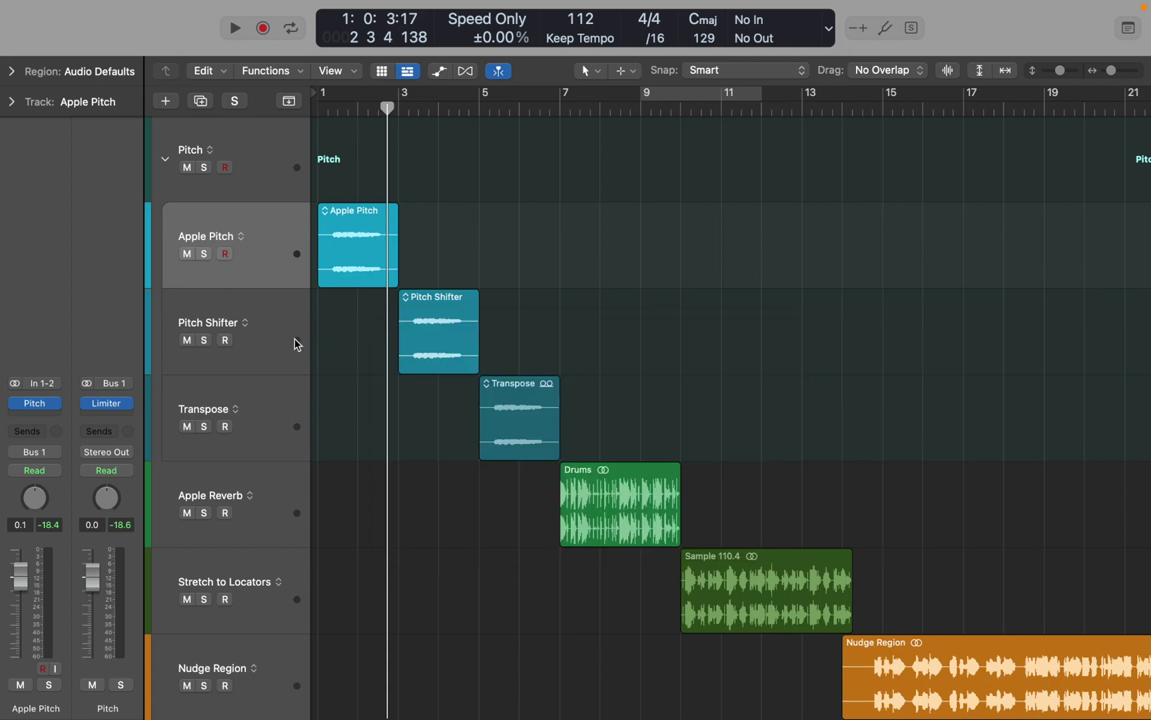
left_click(294, 338)
left_click(35, 403)
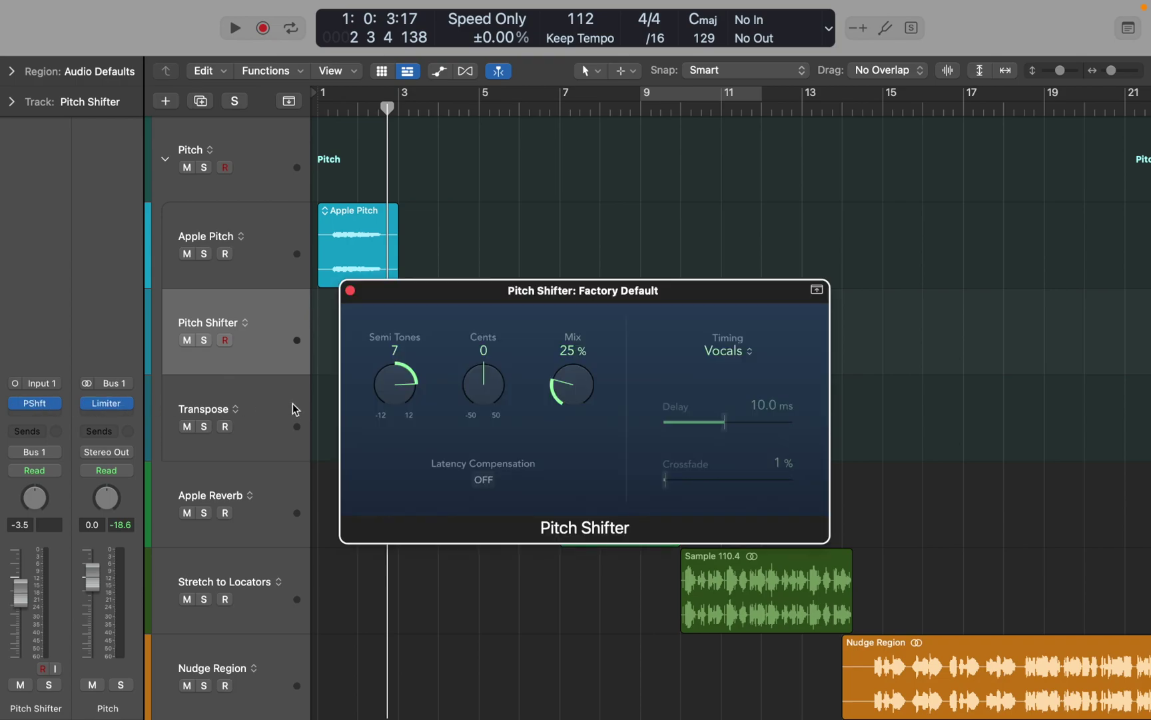
left_click_drag(574, 396, 574, 395)
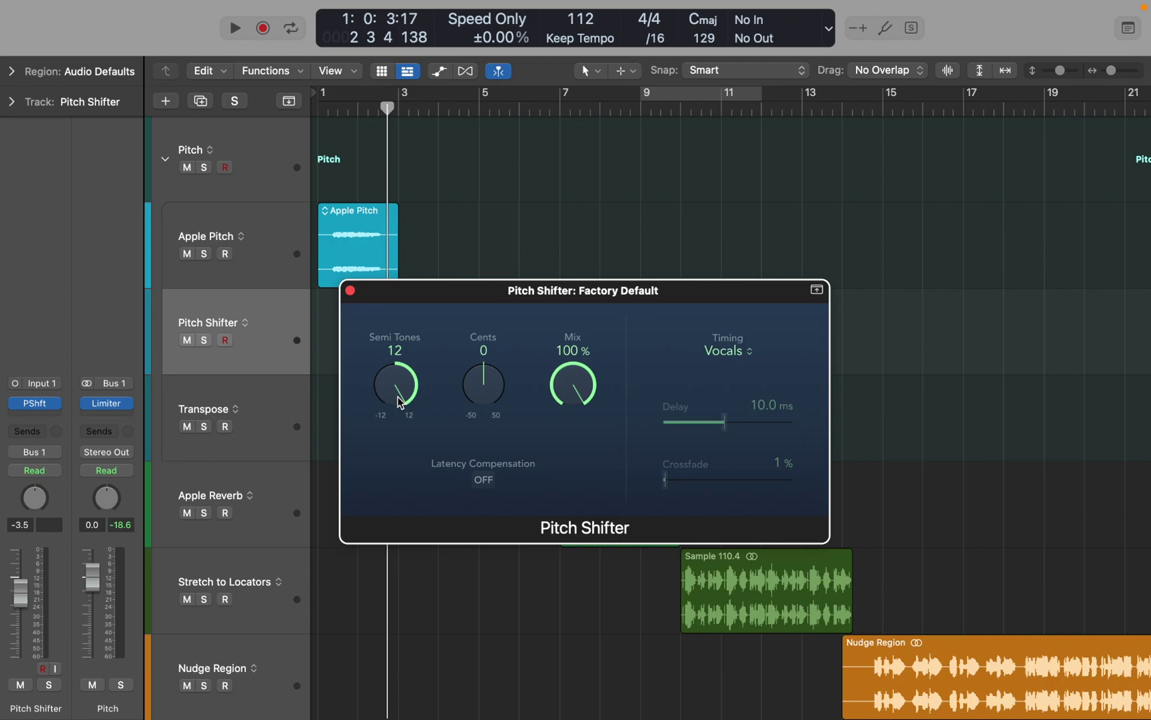
left_click(350, 290)
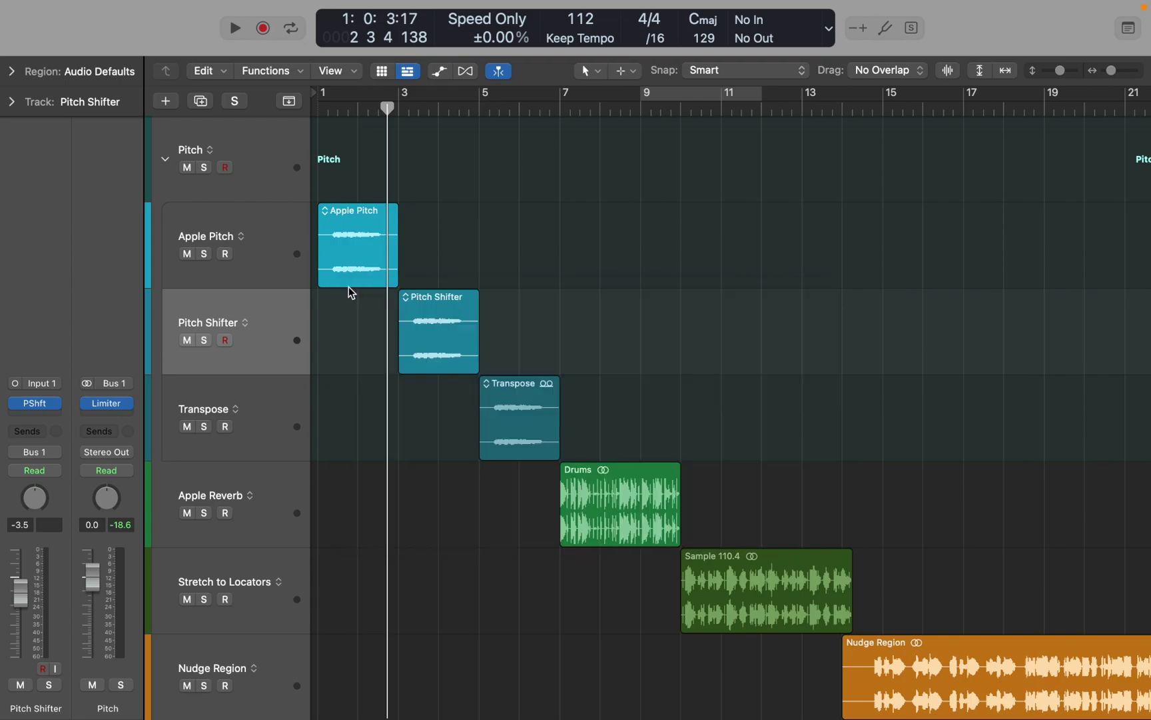
Select the Transpose region and play the Pitch stack from bar 1.
left_click(549, 407)
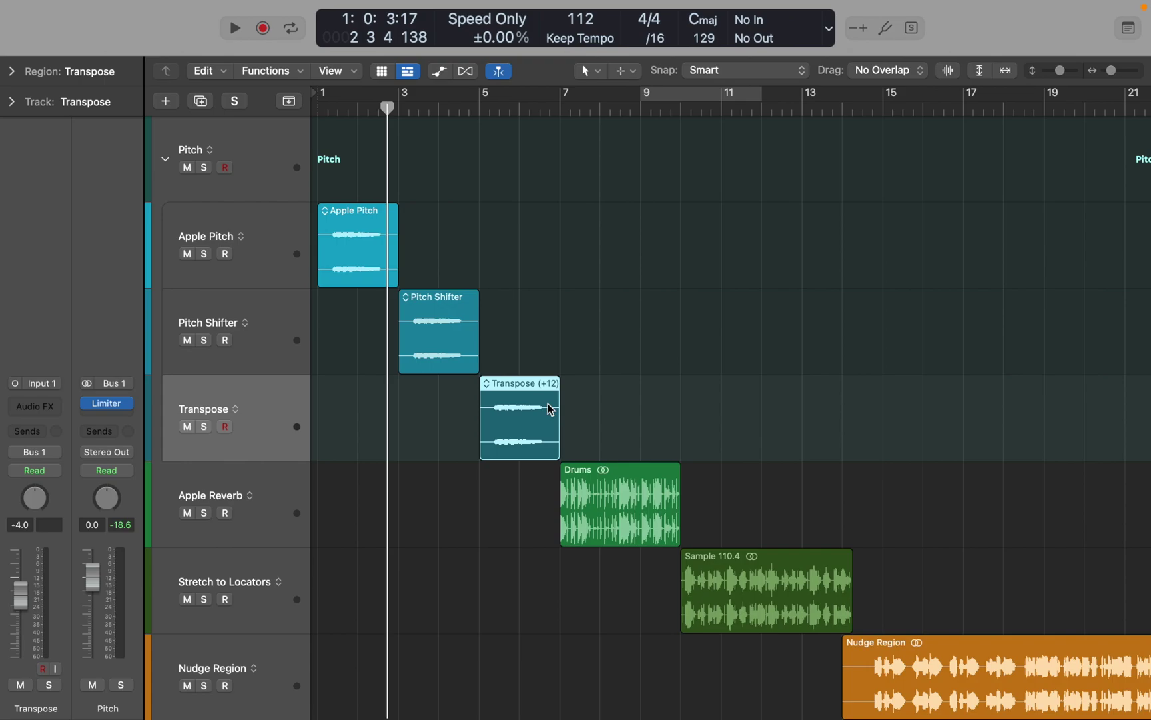
key("Return")
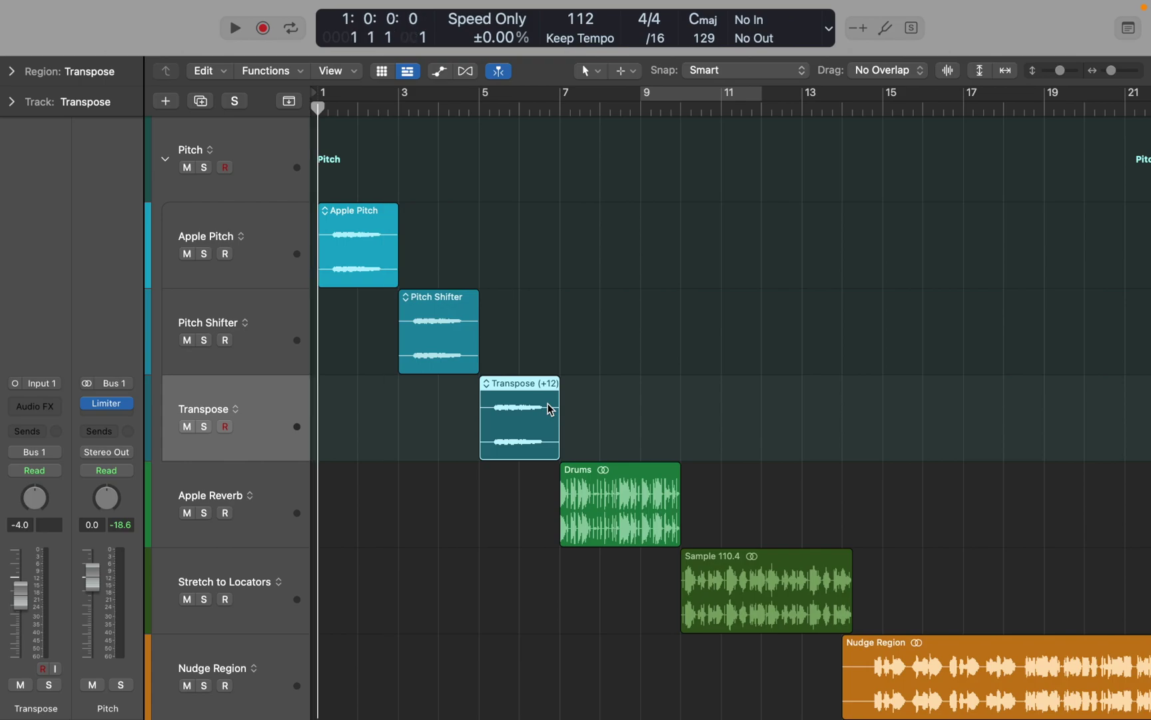
key("space")
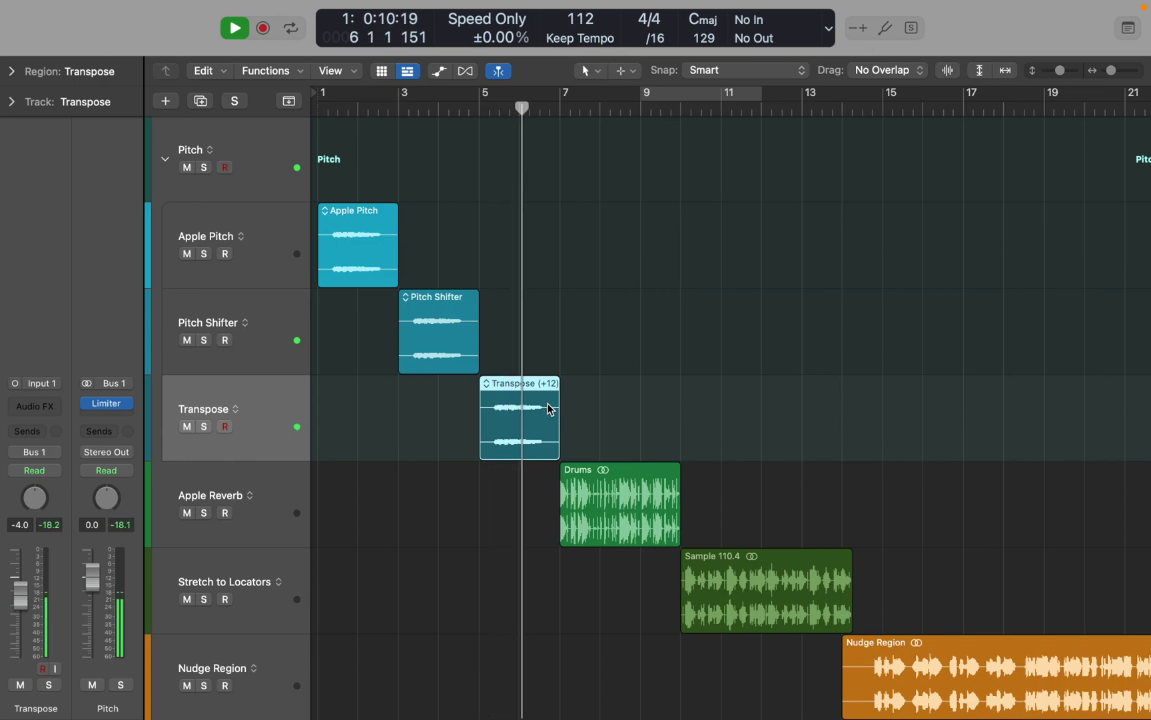
key("space")
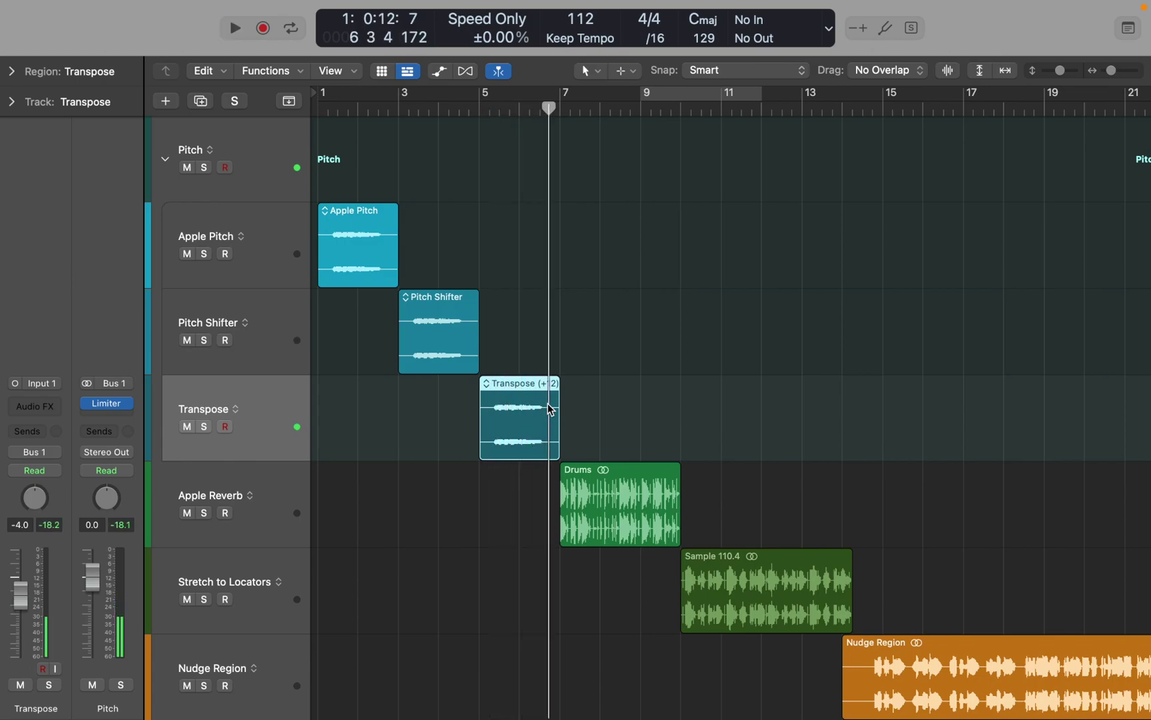
key("Return")
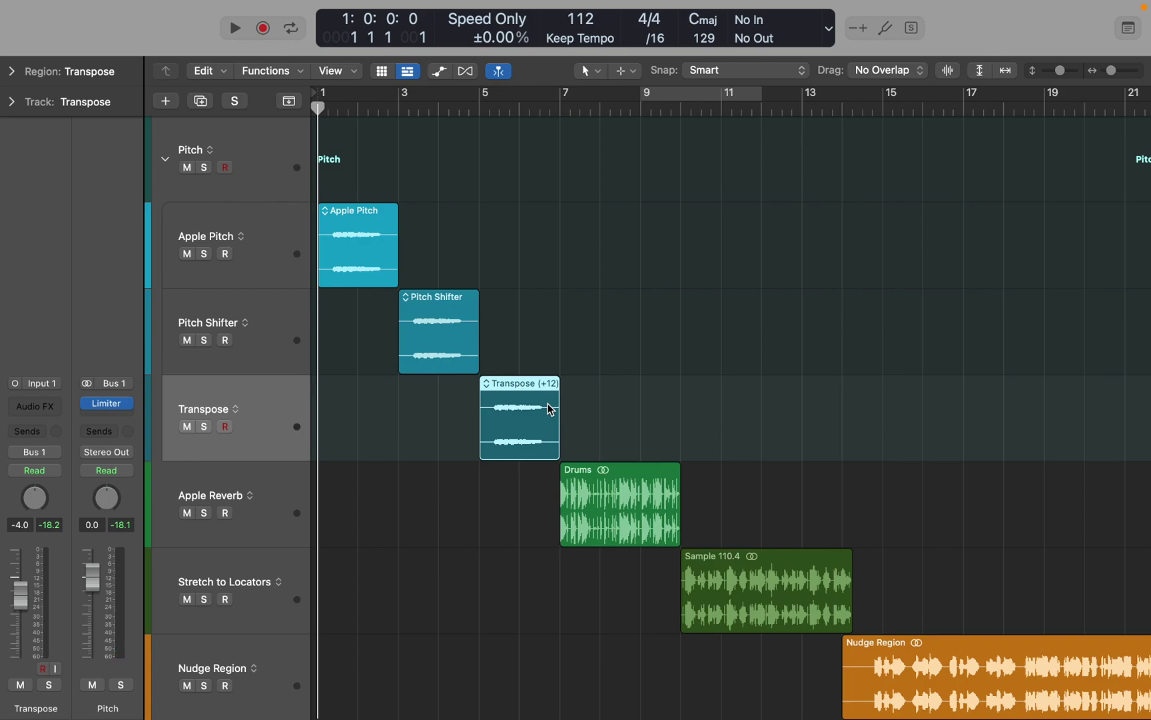
Check the Pitch Shifter plug-in's settings on the Pitch Shifter track.
left_click(290, 358)
left_click(35, 403)
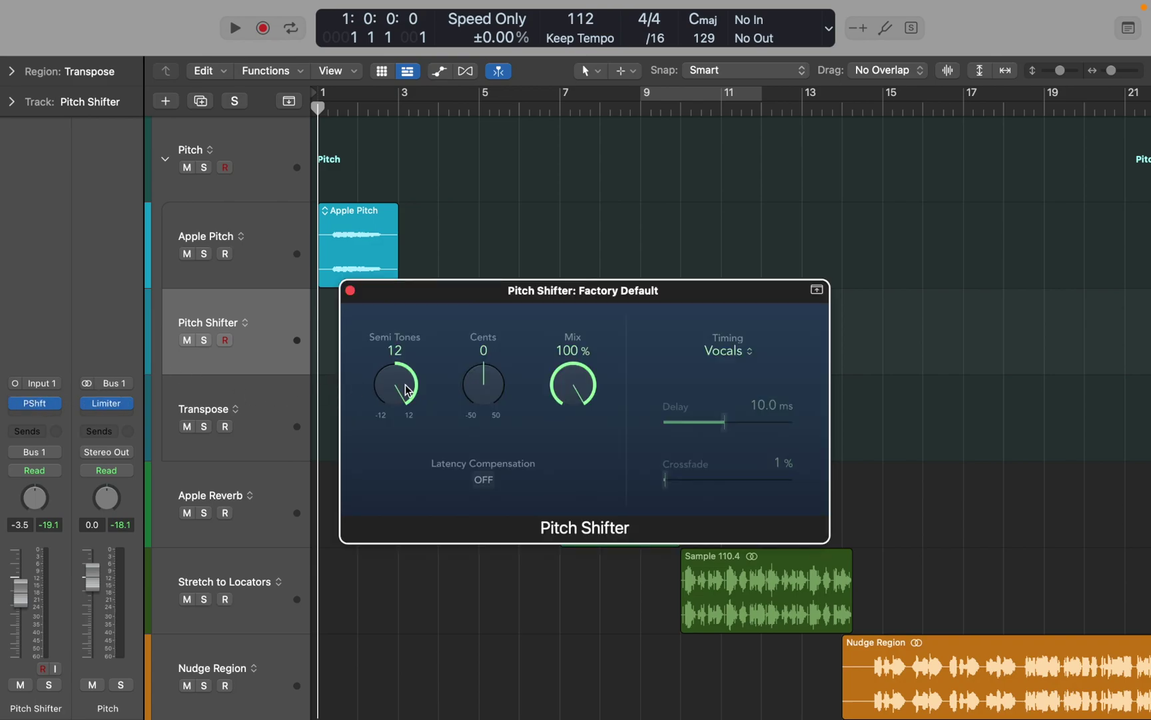
left_click(350, 291)
Set Apple Pitch's Pitch Scale to -1,200 cents and play back the lowered pitch.
left_click(304, 276)
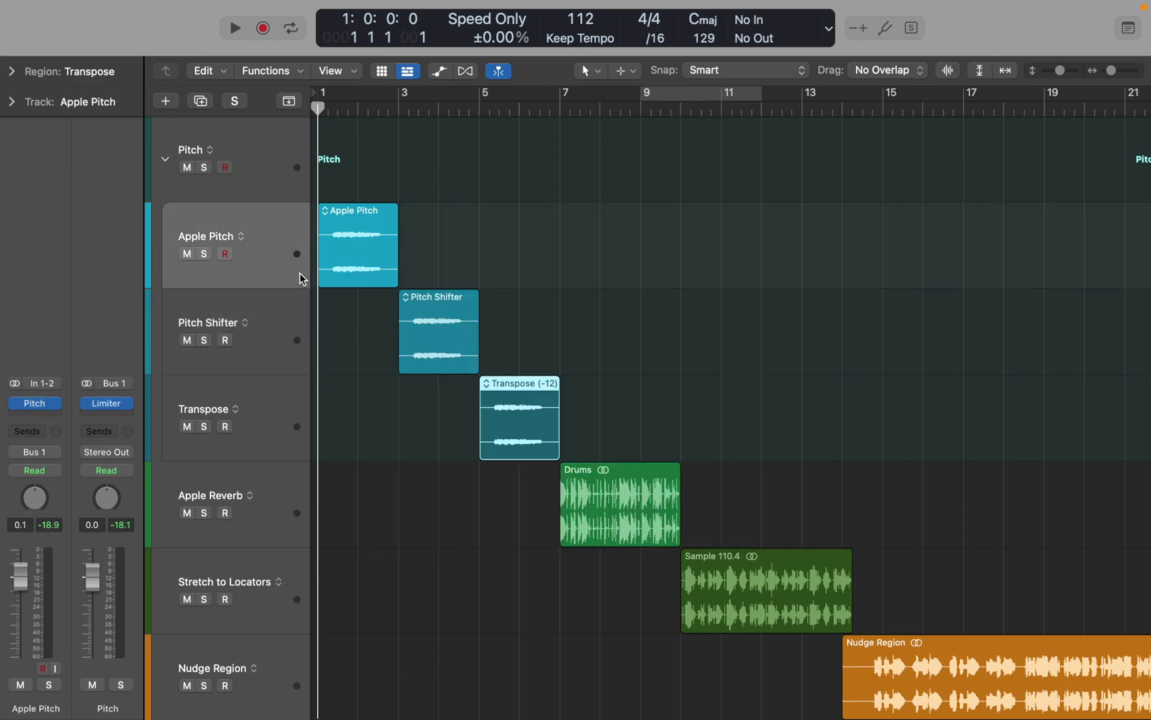
left_click(38, 405)
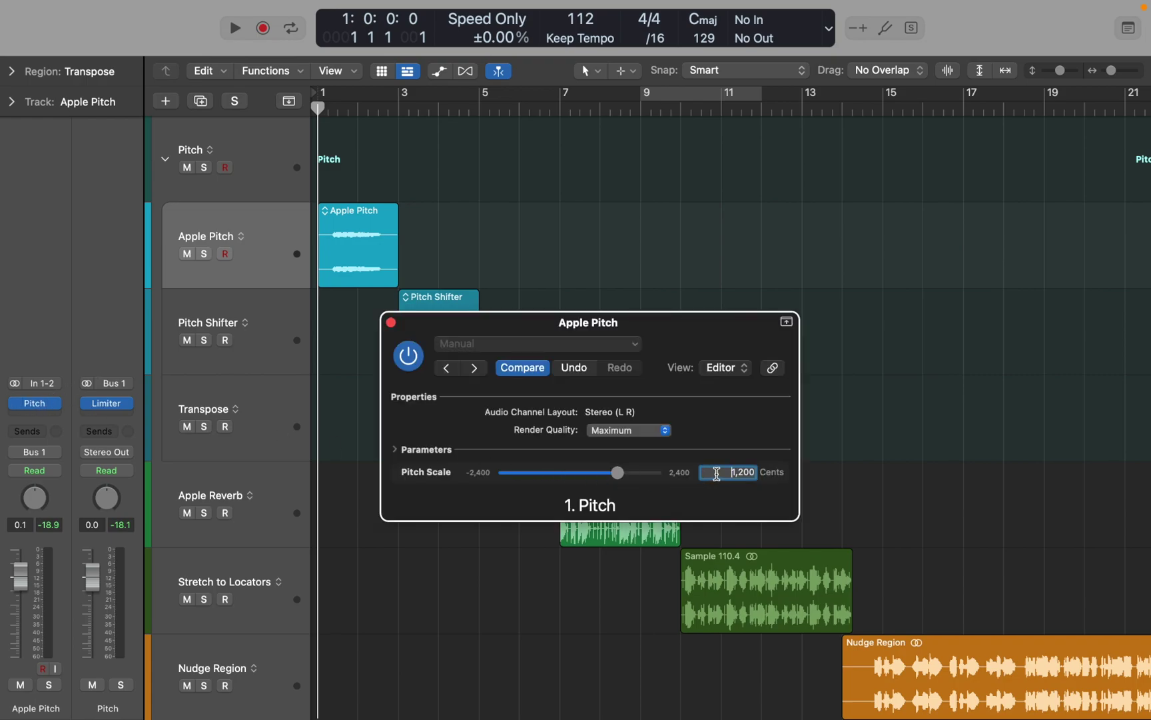
type("-1,2")
type("00")
key("Return")
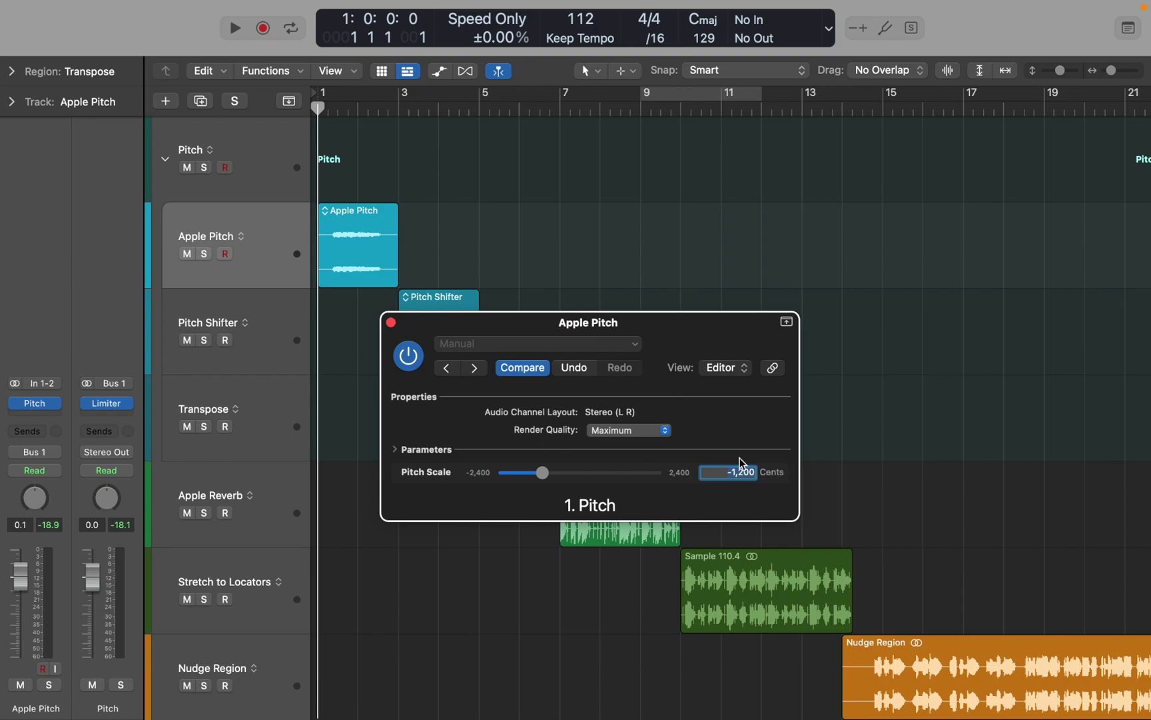
left_click(393, 323)
key("space")
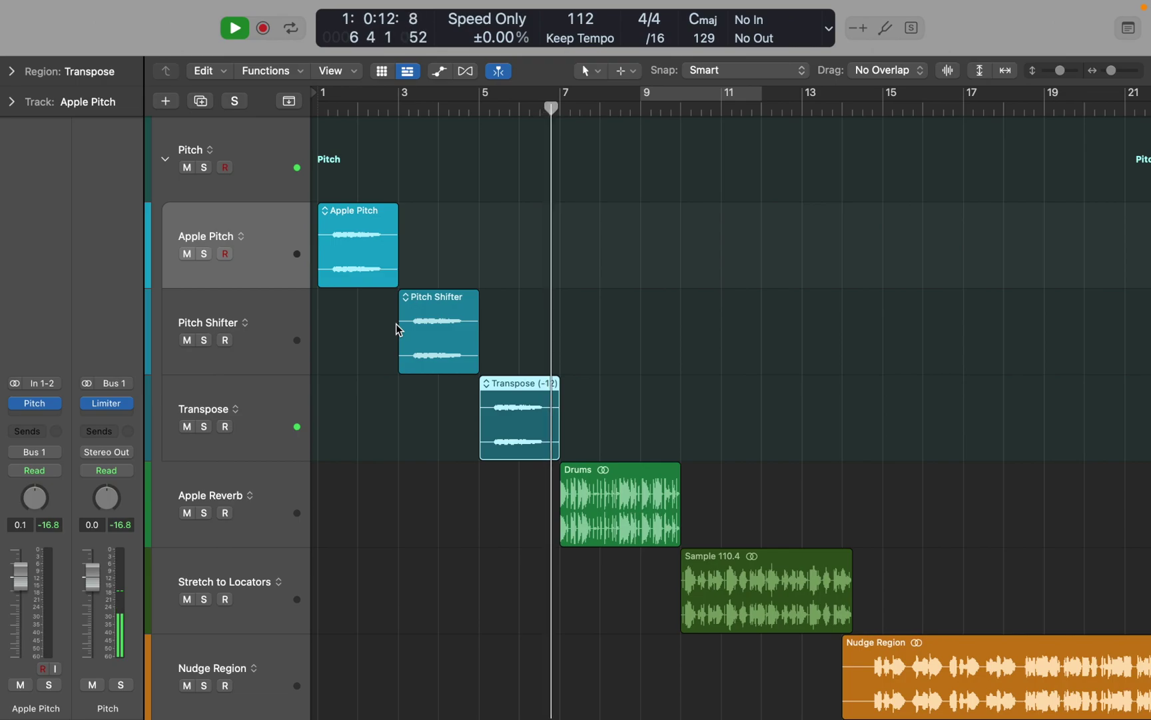
key("space")
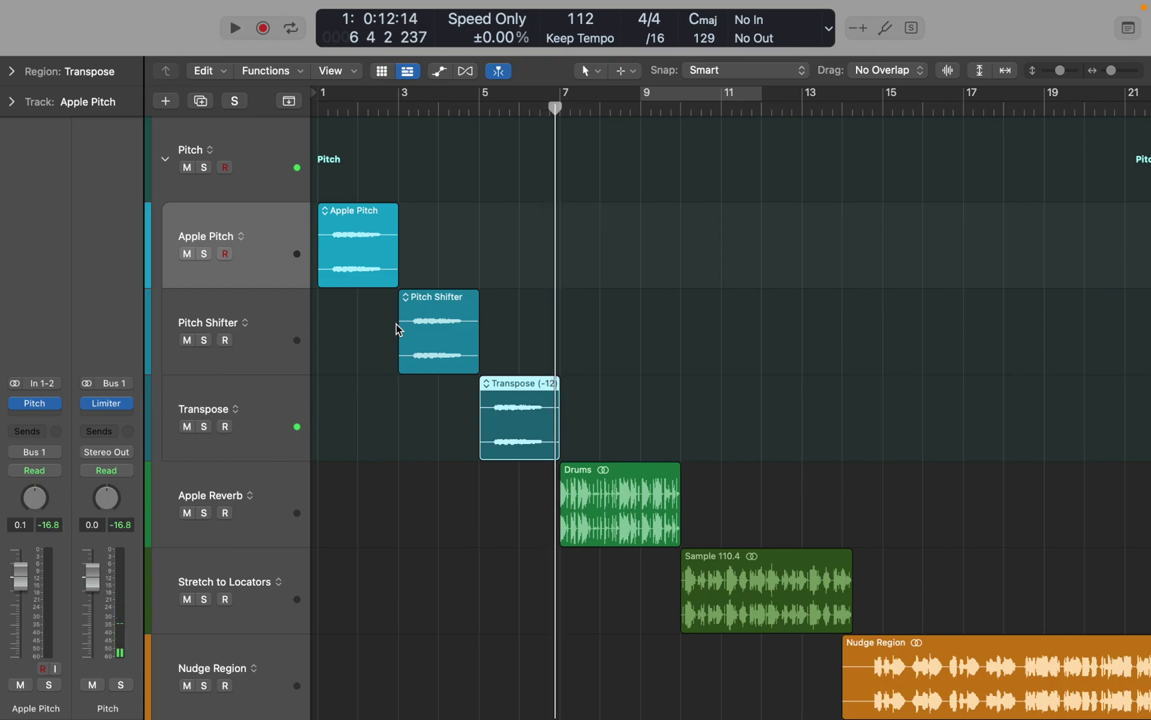
key("Return")
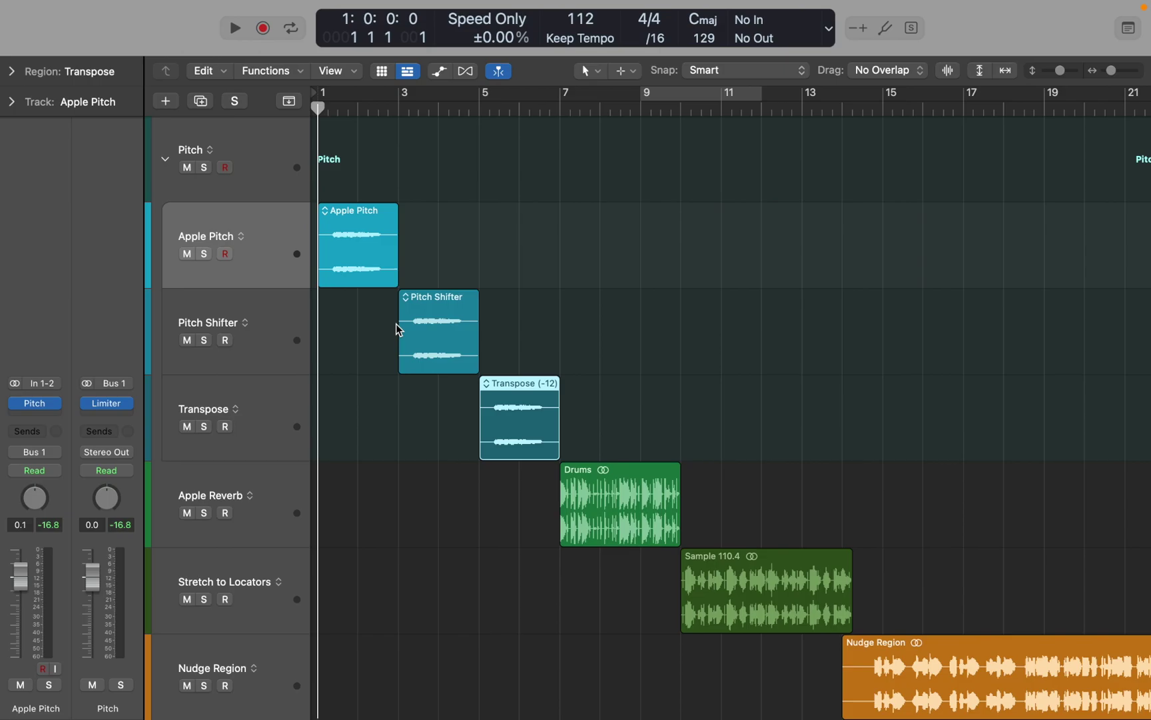
Collapse the Pitch stack and set a cycle range around the Drums region.
left_click(165, 160)
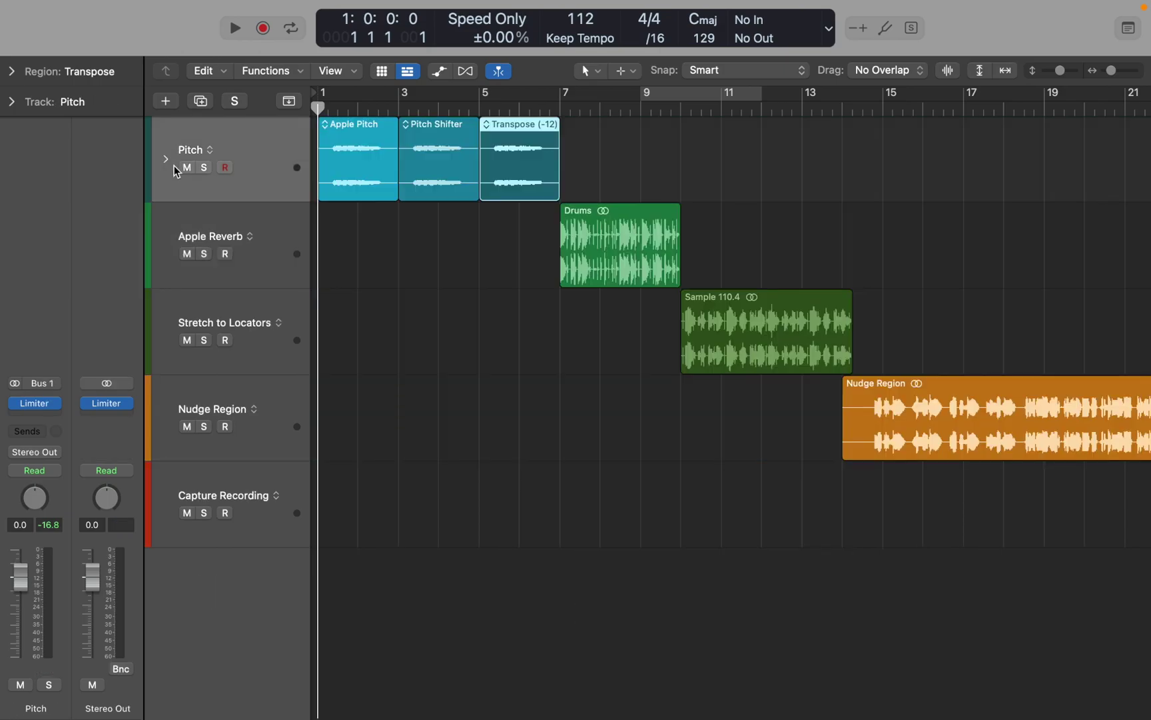
left_click(446, 237)
left_click(563, 246)
key("super+u")
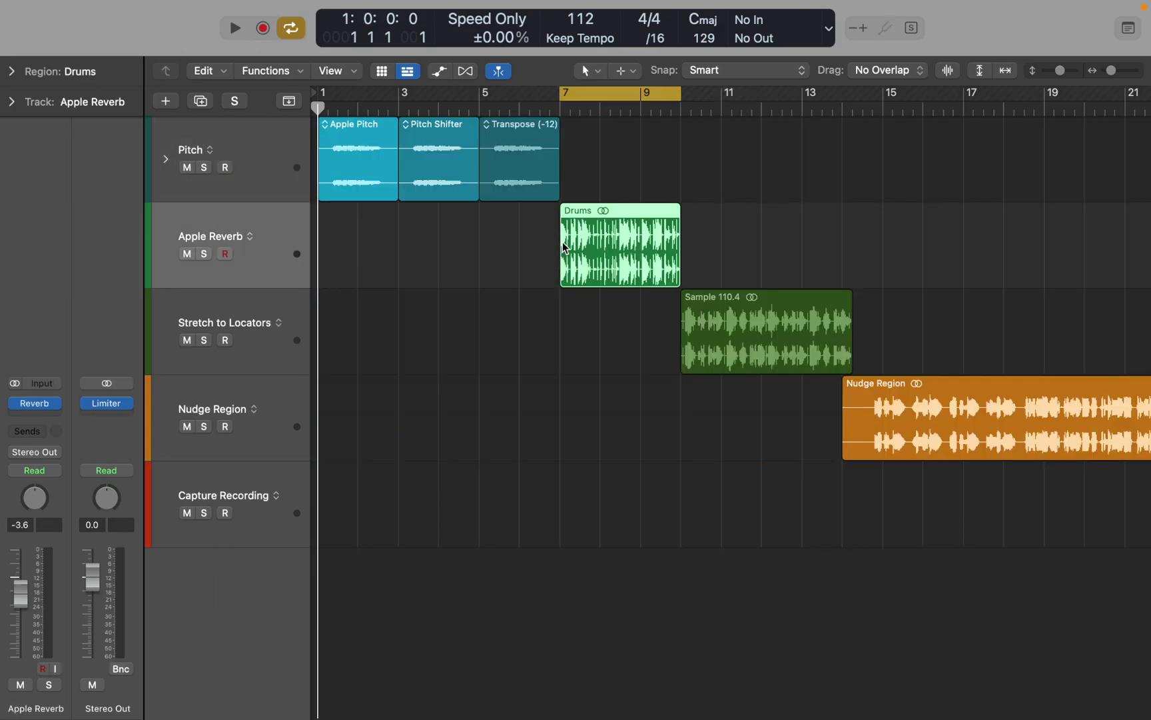
On the Apple Reverb track, raise the reverb's Dry/Wet Mix from 0% to 40.9% during playback.
left_click(37, 405)
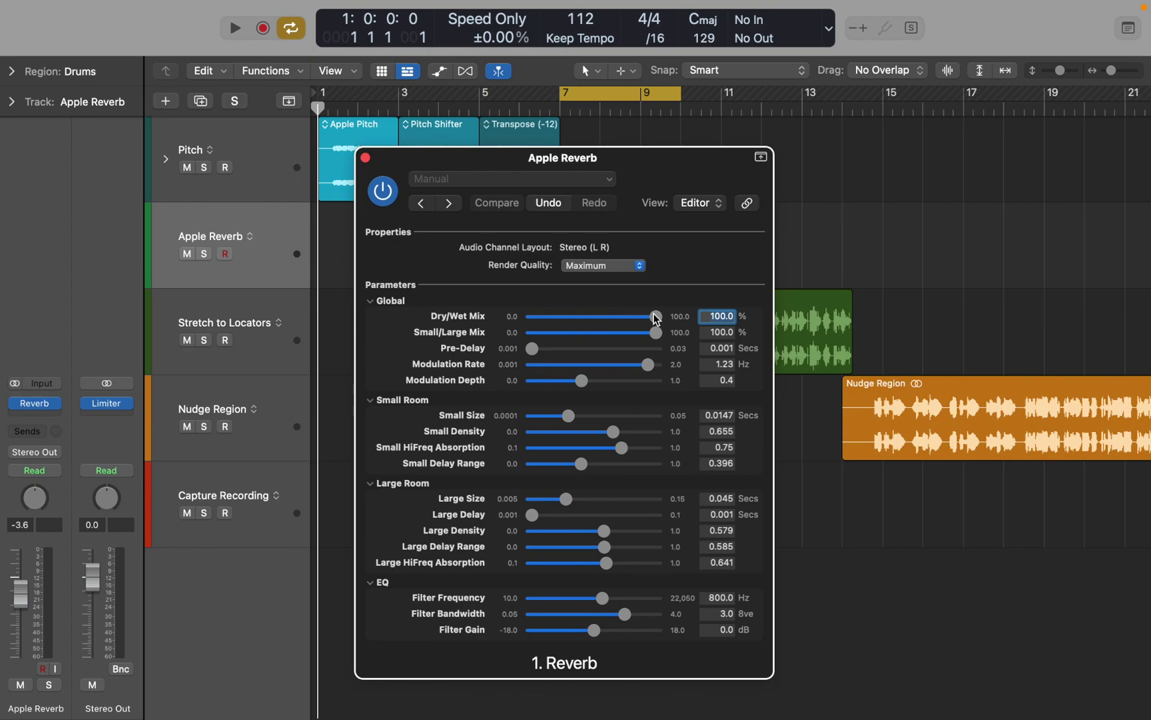
left_click_drag(655, 316, 521, 321)
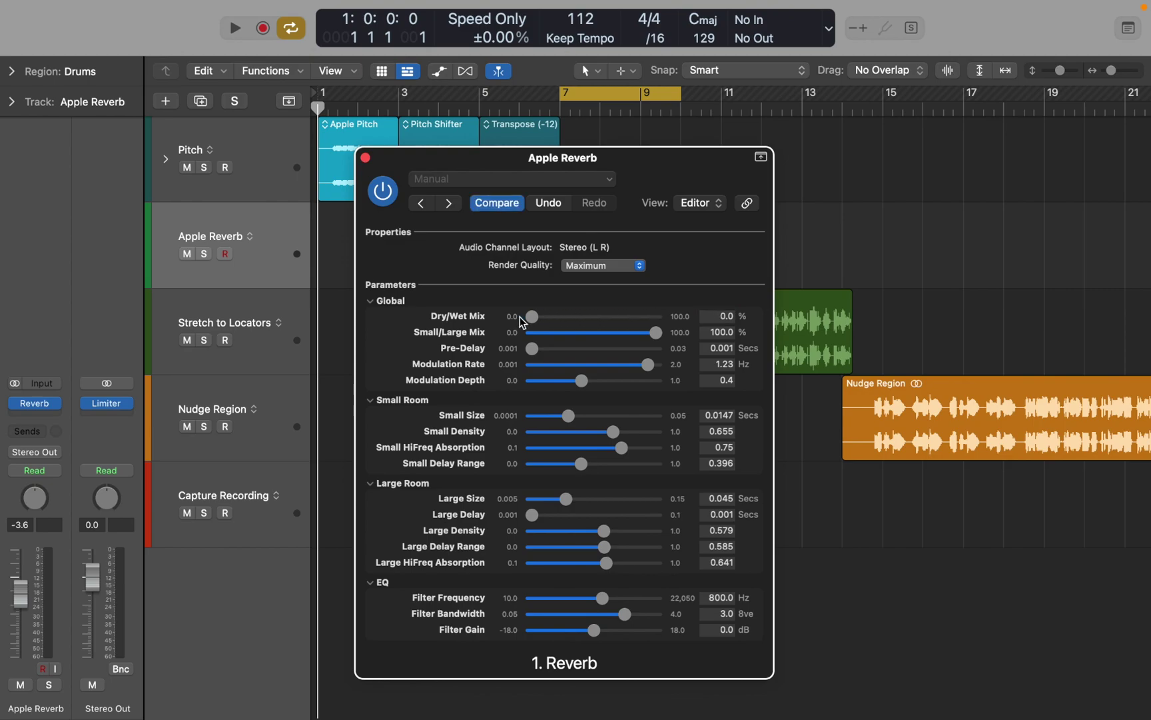
key("space")
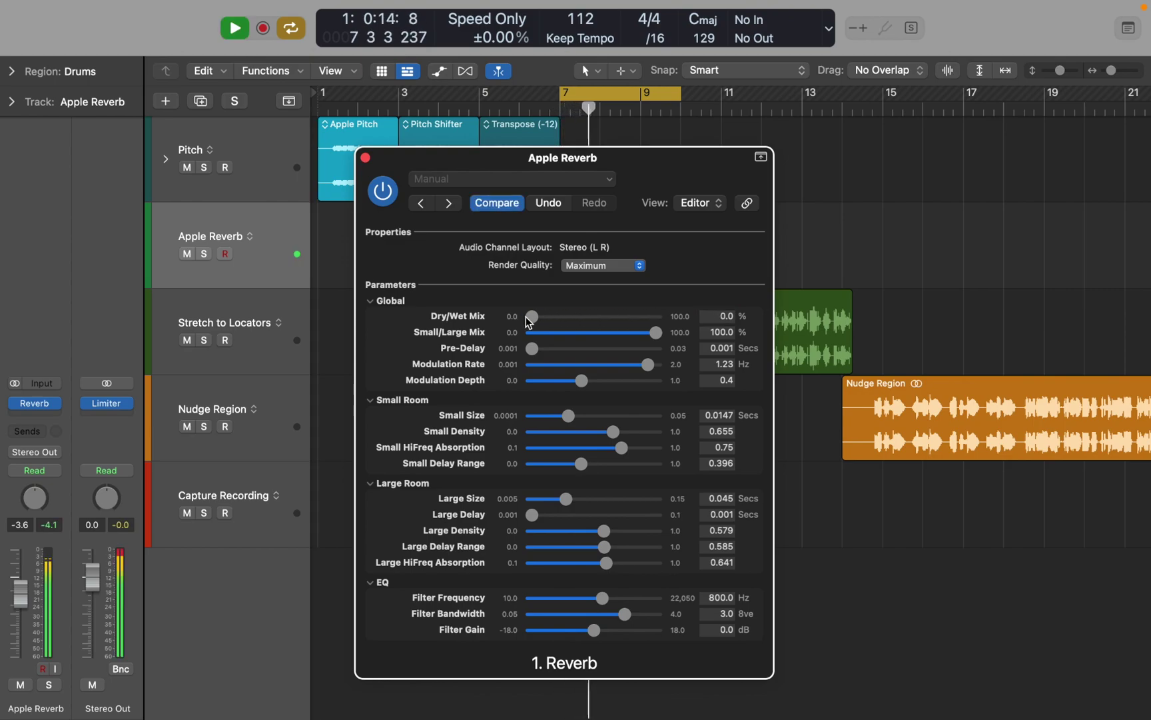
left_click_drag(528, 321, 570, 324)
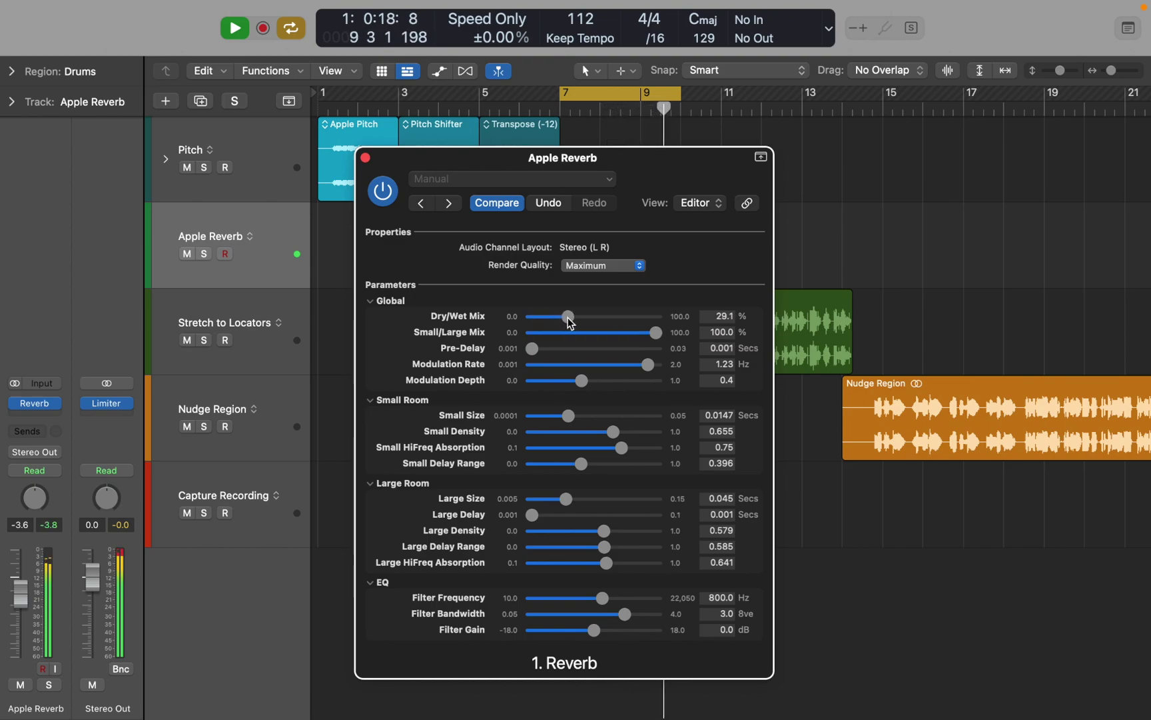
key("space")
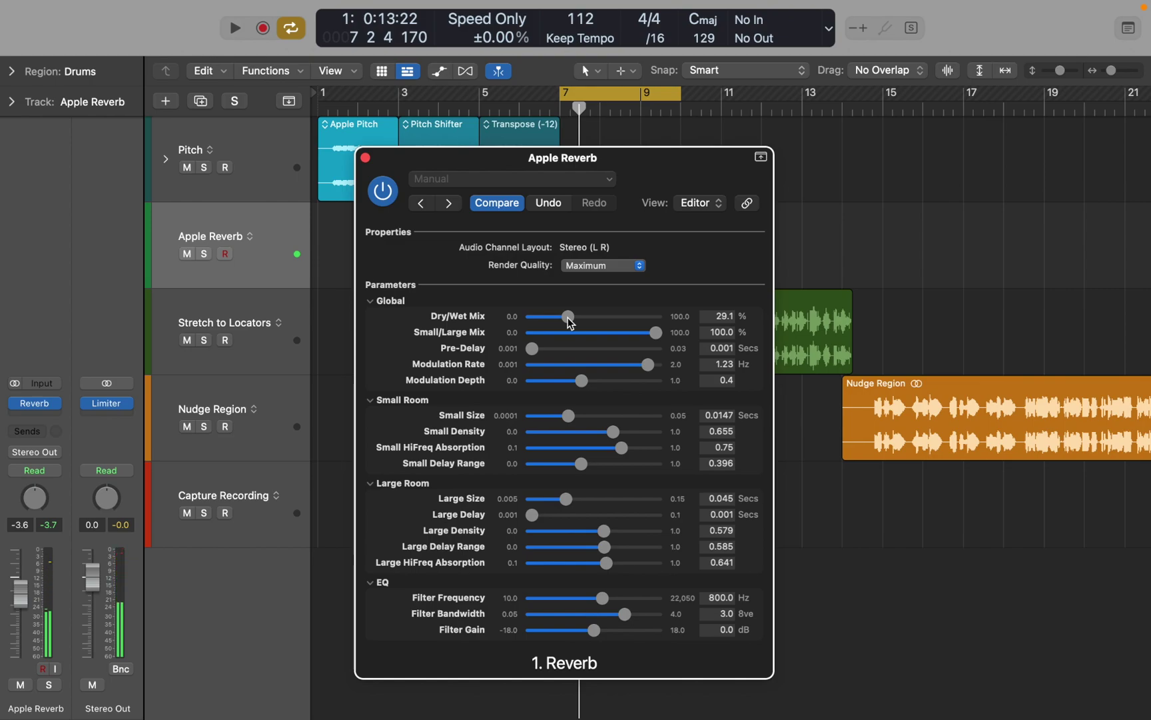
Set Small/Large Mix to 52.5%, Small Size 0.0207 s and Large Size 0.055 s.
left_click_drag(655, 332, 584, 333)
key("space")
key("space")
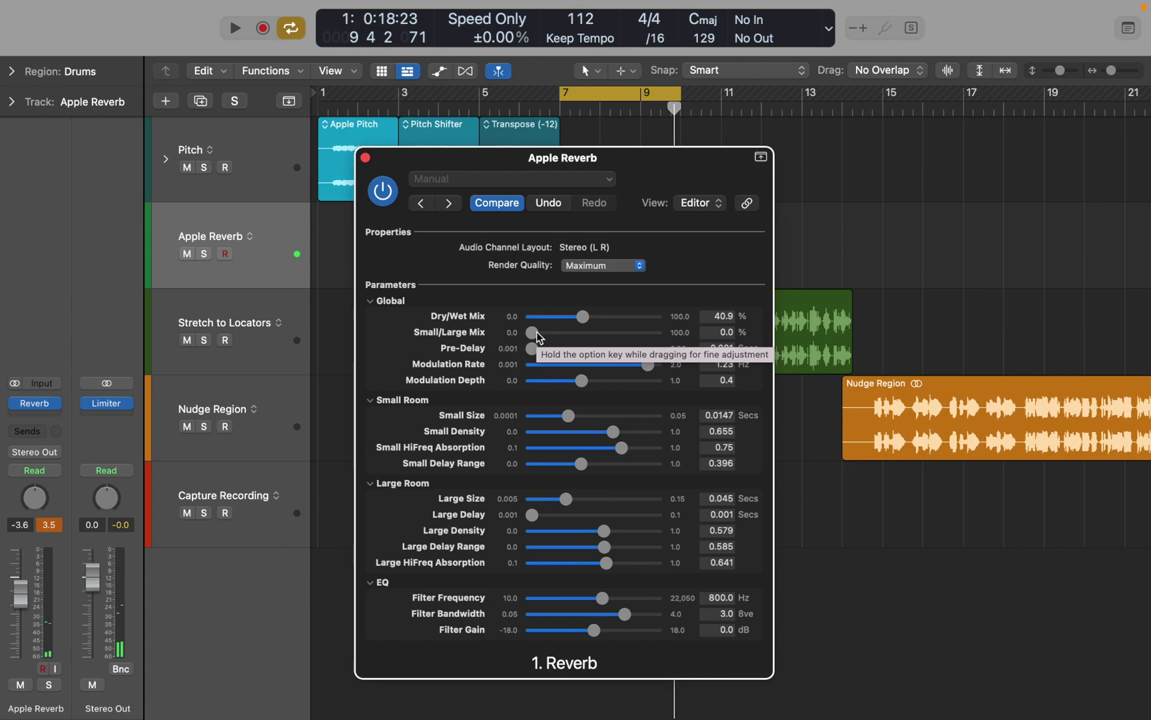
key("space")
left_click_drag(538, 335, 599, 339)
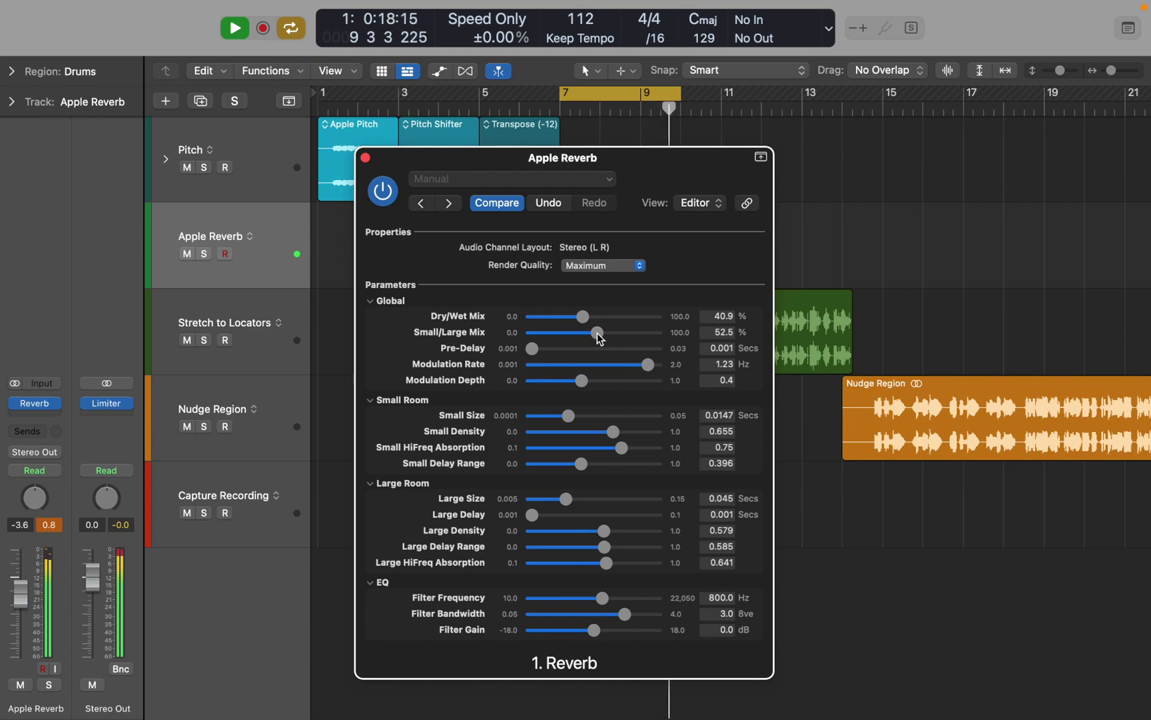
key("space")
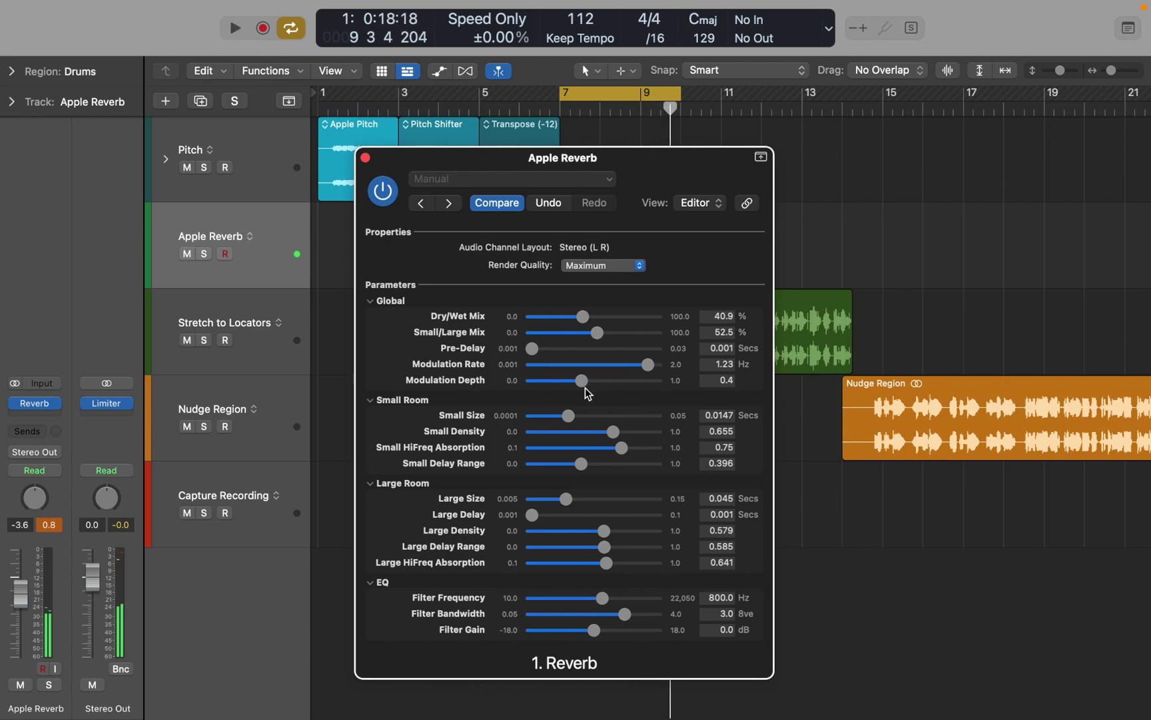
left_click_drag(569, 414, 584, 415)
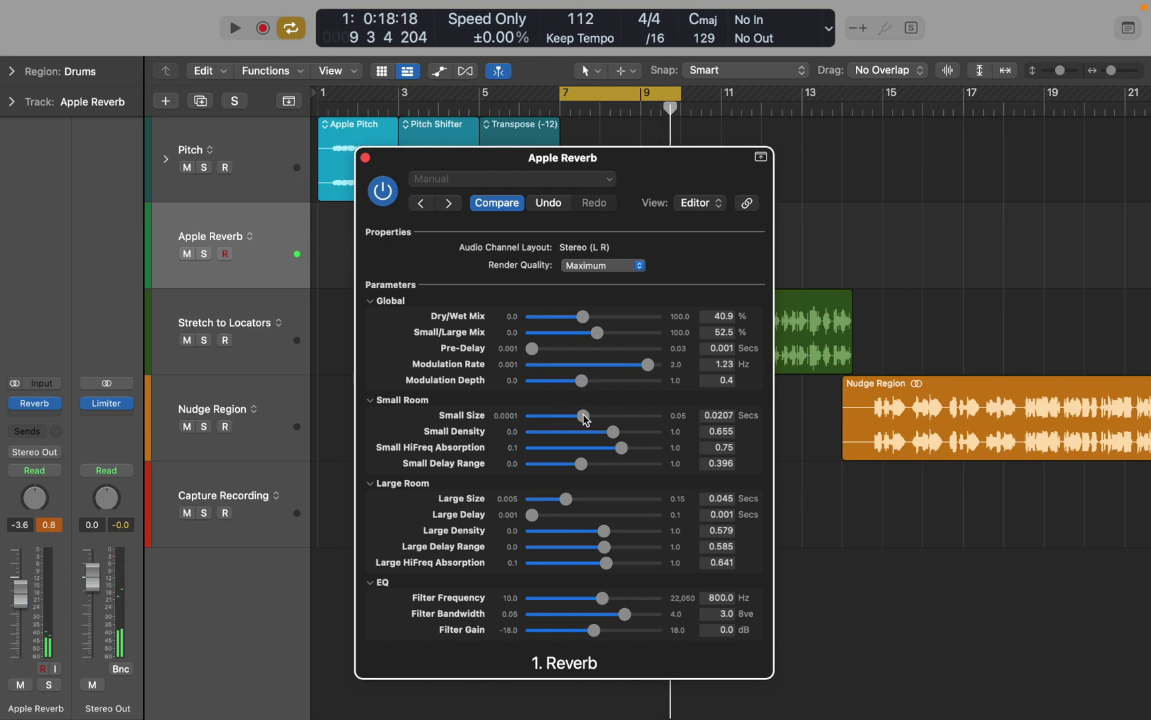
left_click(576, 504)
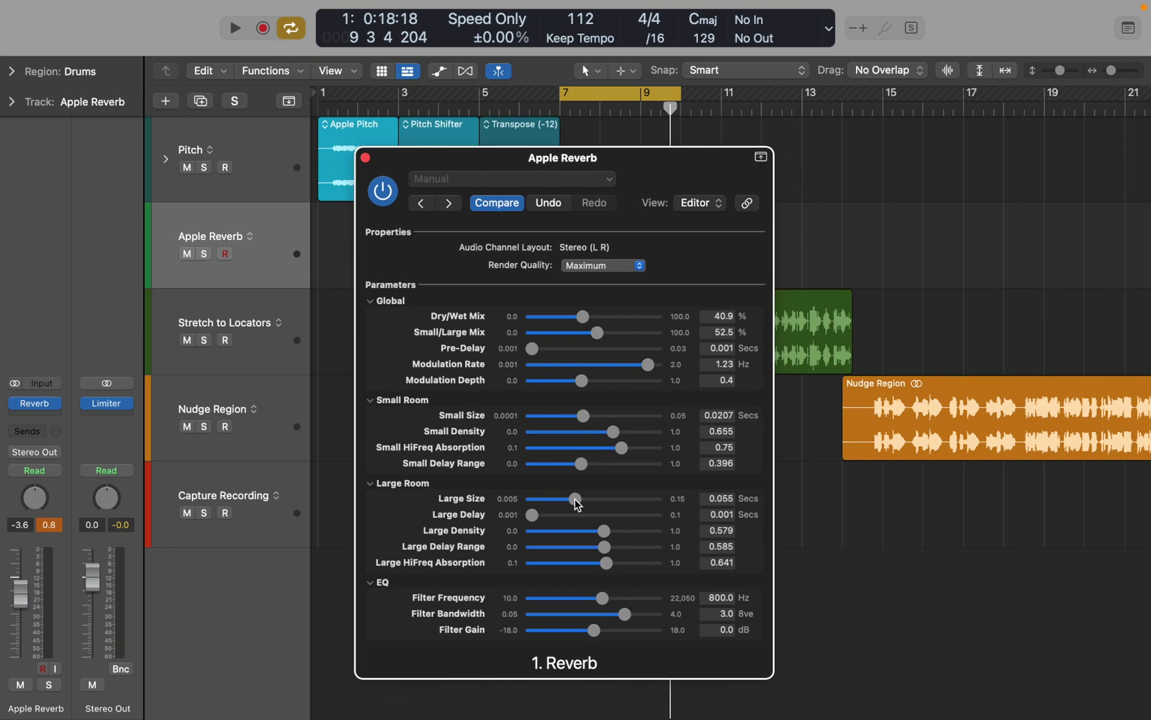
Load the reverb's Plate factory preset.
left_click(541, 181)
mouse_move(519, 512)
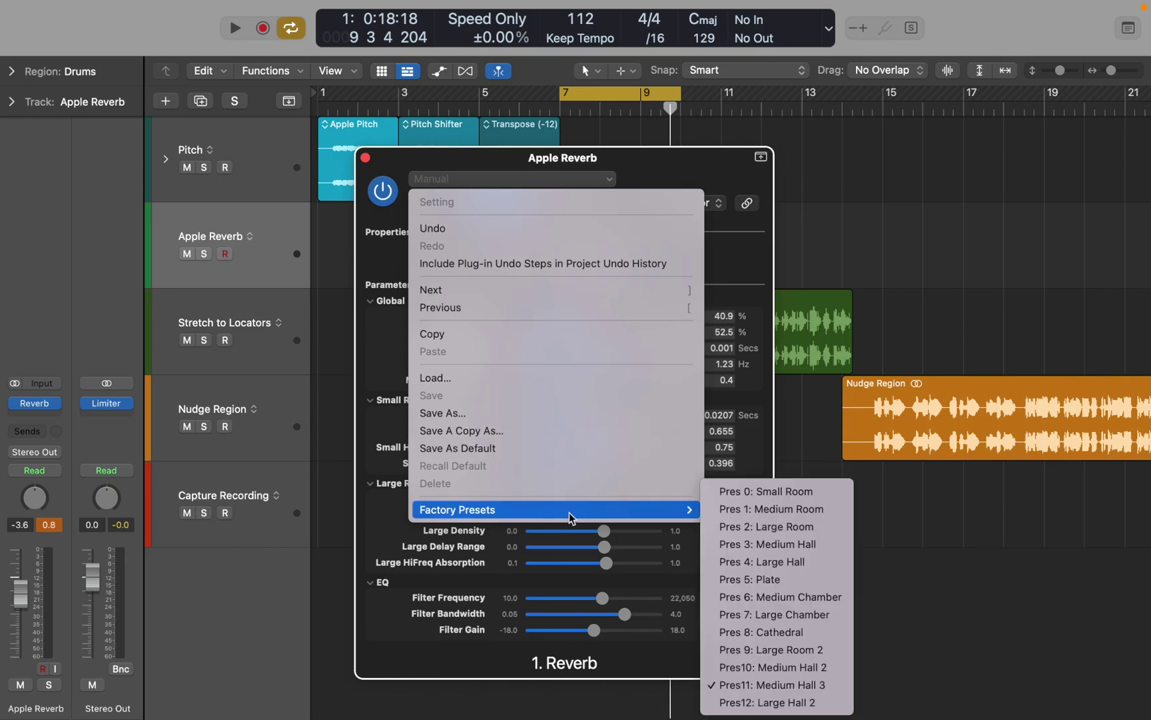
left_click(748, 581)
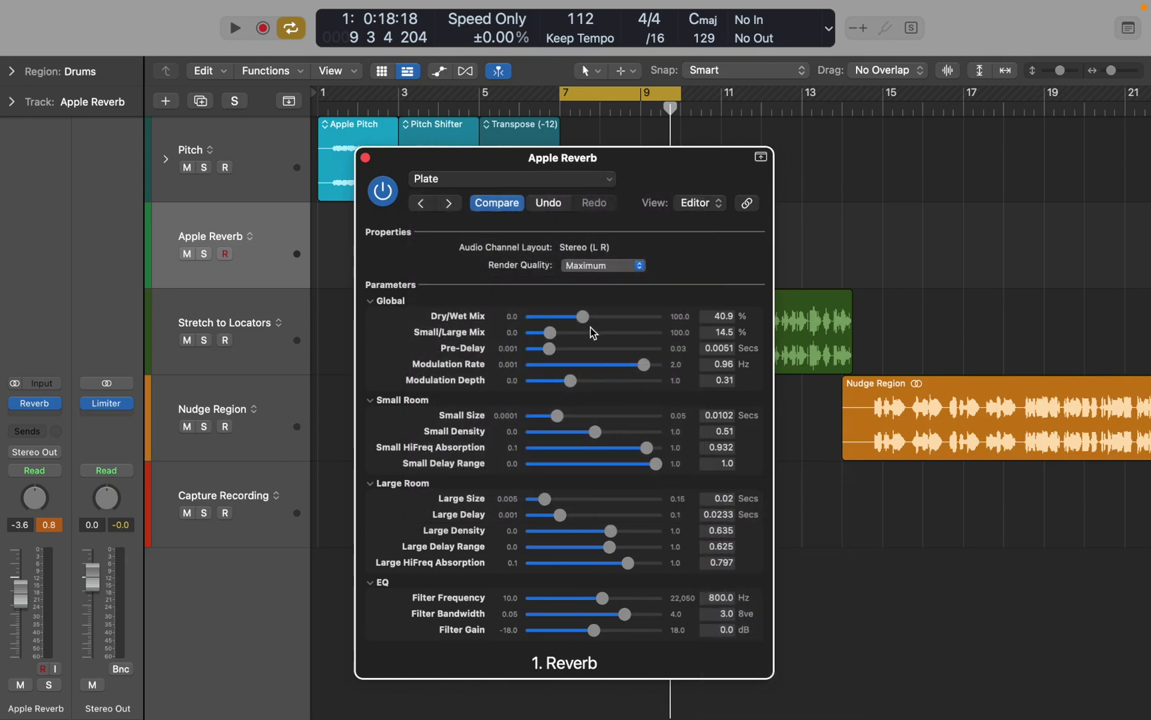
Set the reverb's Dry/Wet Mix to 48.5% while listening, then close the plug-in window.
key("space")
left_click_drag(583, 316, 517, 328)
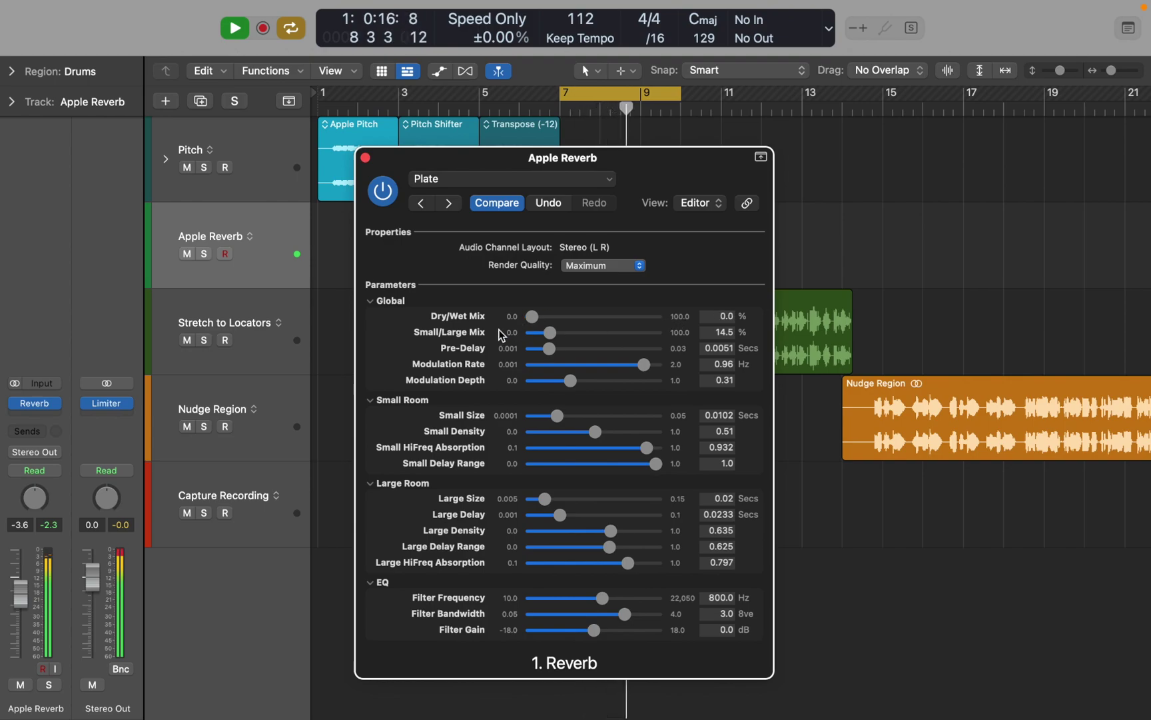
left_click_drag(537, 323, 594, 329)
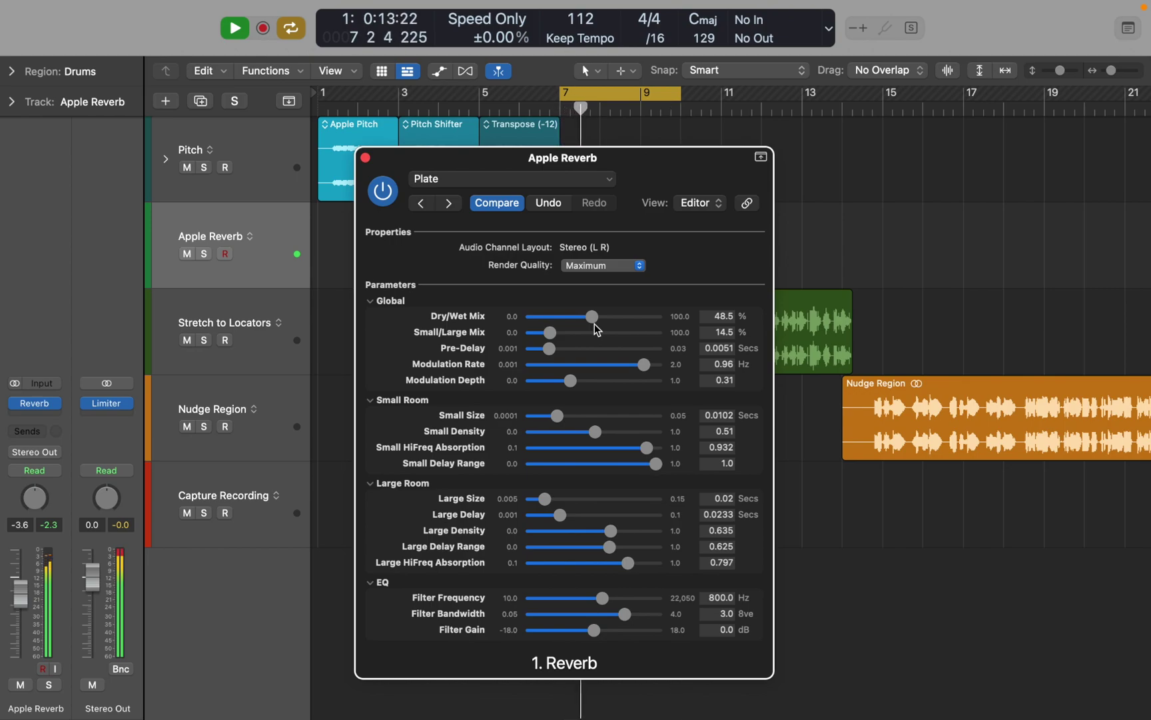
key("space")
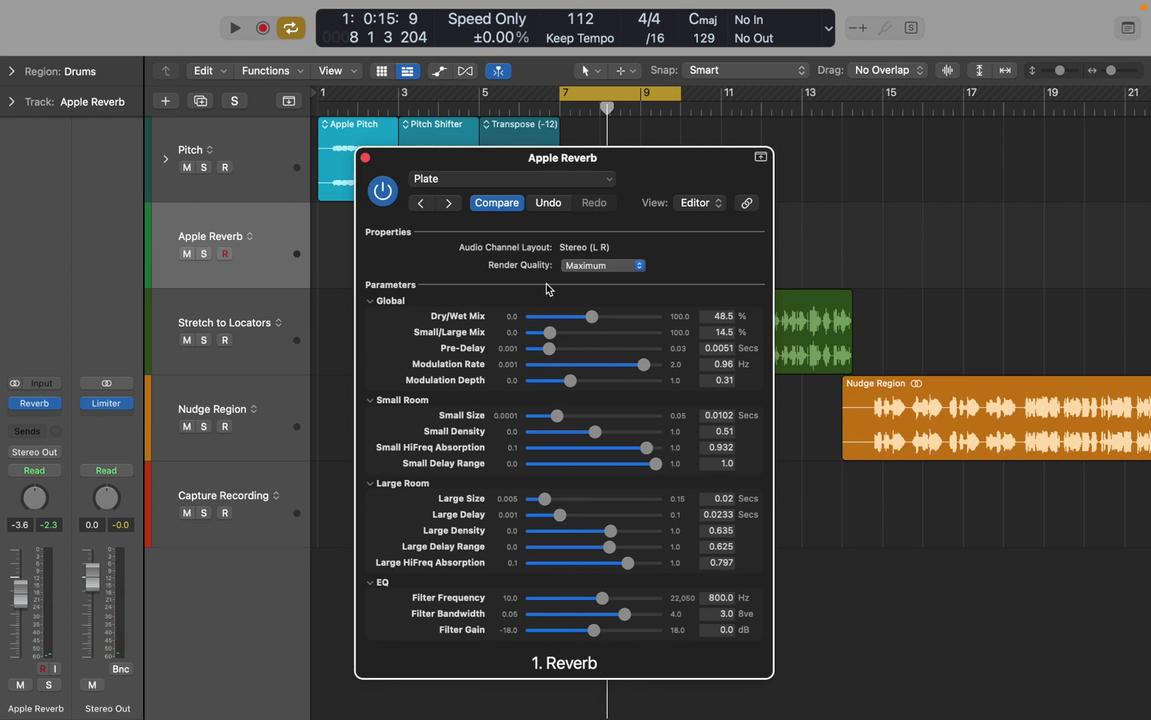
left_click(365, 157)
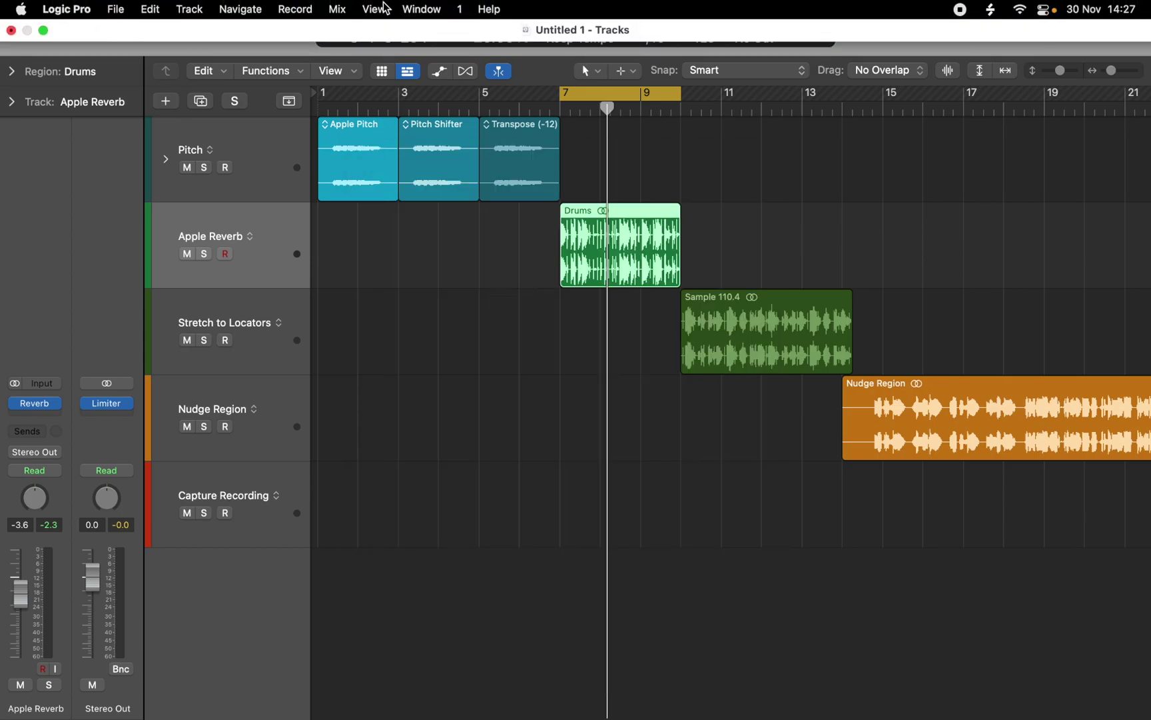
left_click(383, 9)
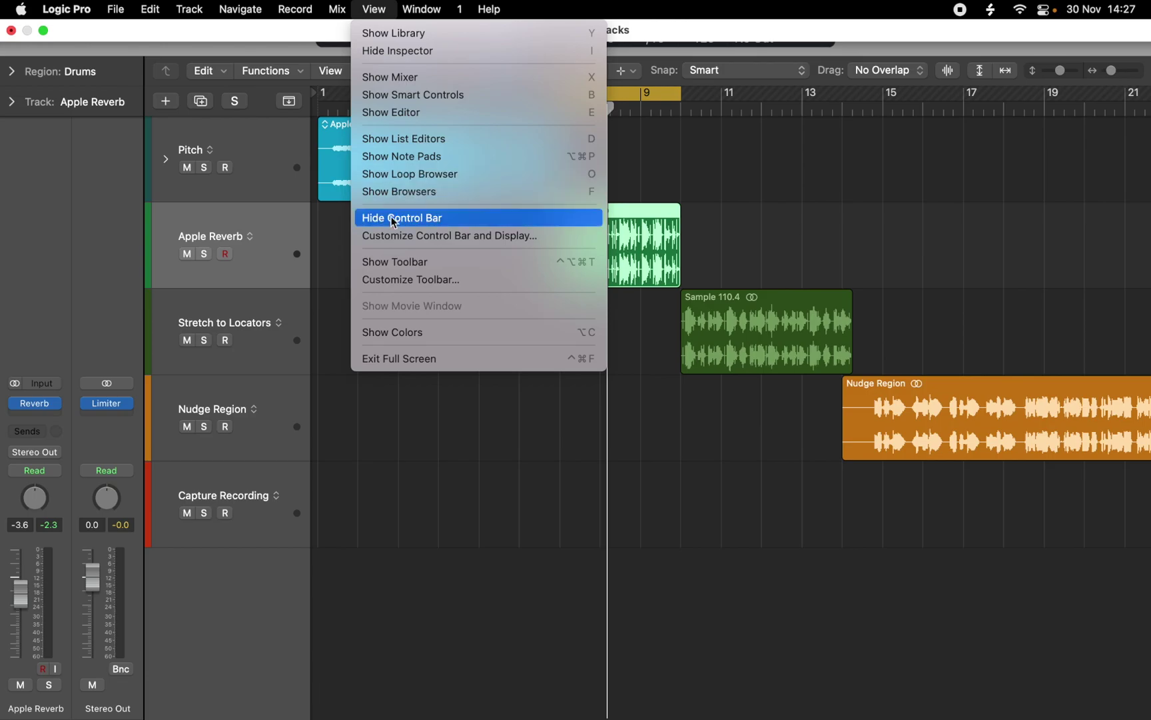
Show the editing toolbar and review its Customize Toolbar checklist of available functions.
left_click(395, 266)
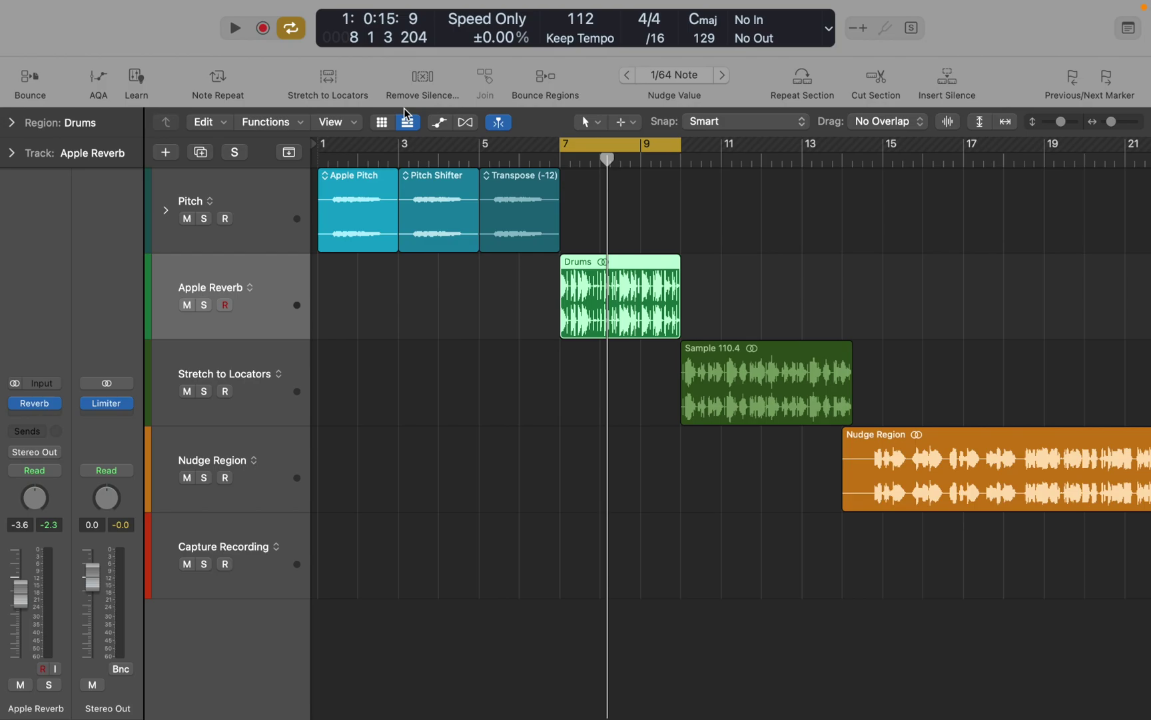
right_click(377, 75)
left_click(383, 84)
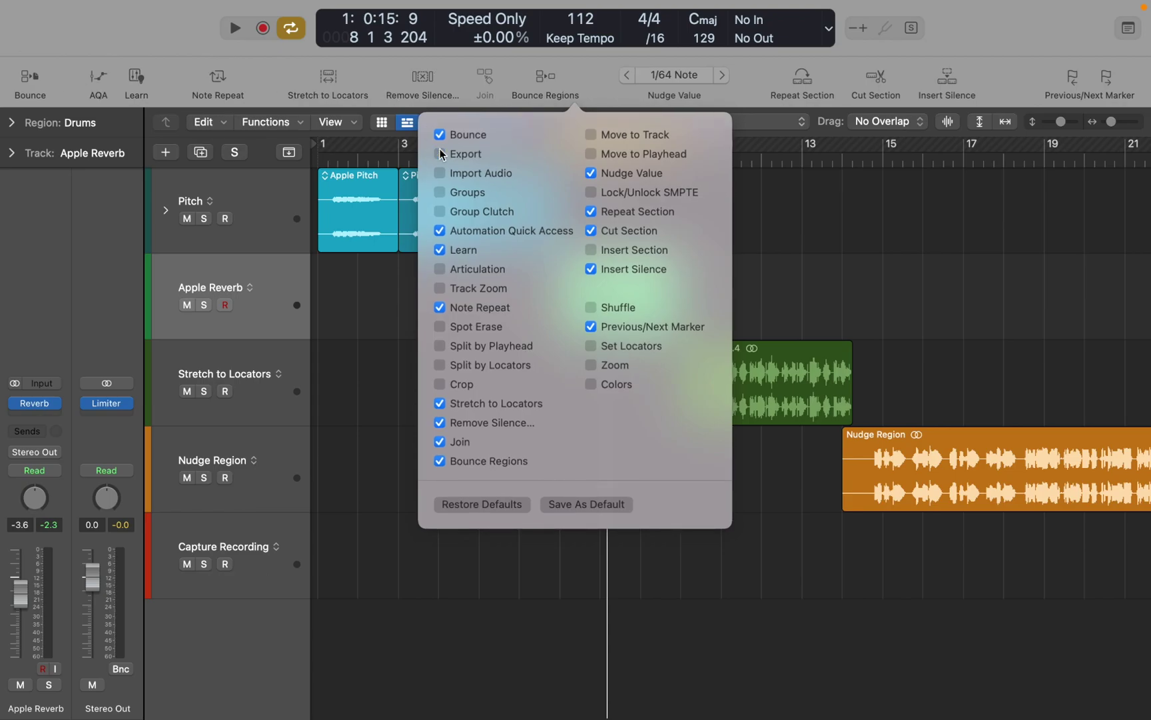
left_click(370, 288)
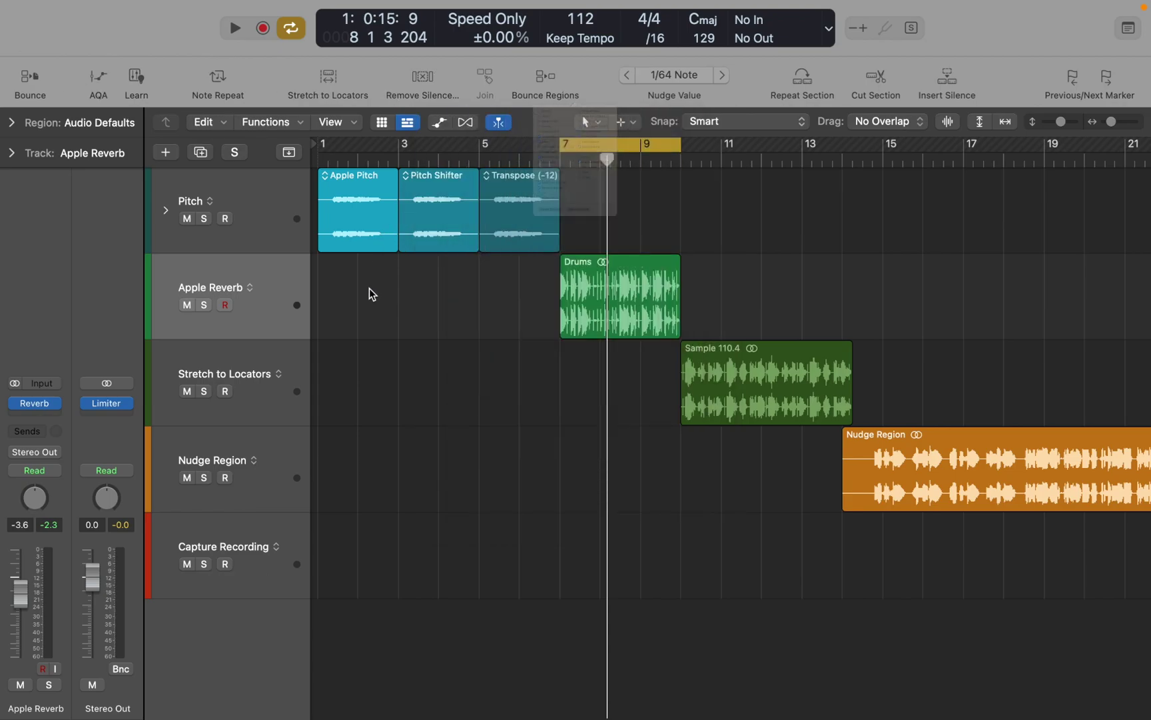
Stretch the Sample 110.4 region to locators at bars 9–13, then hide the inspector.
left_click(723, 371)
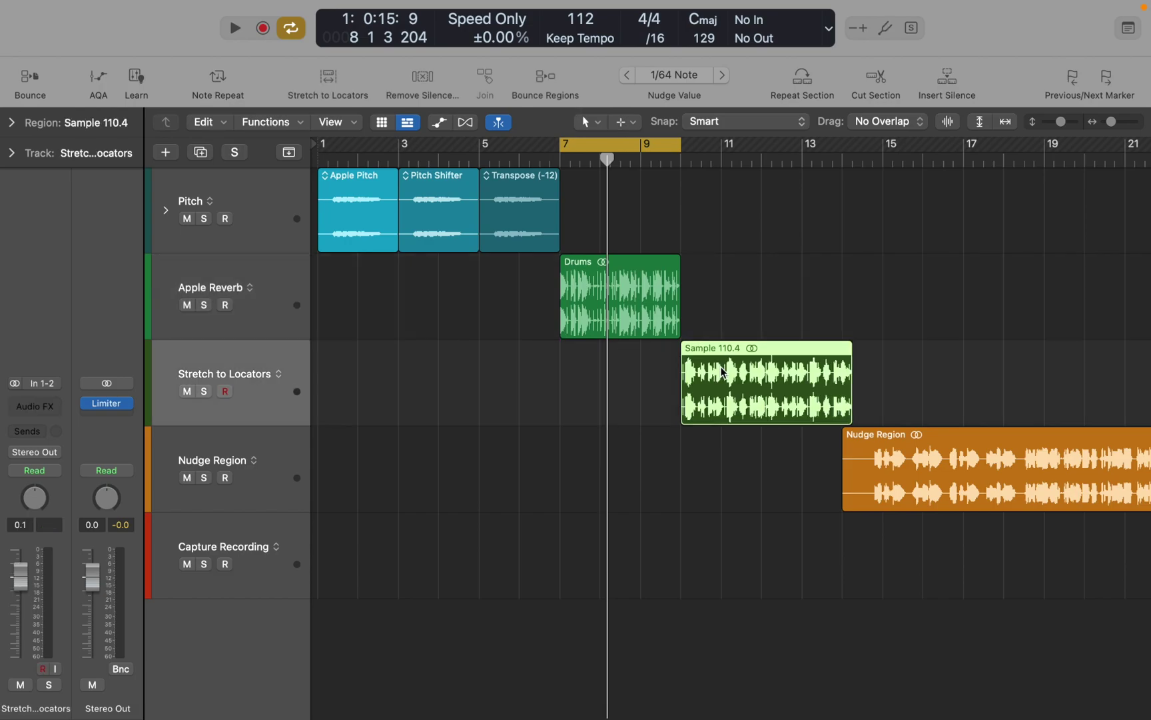
key("u")
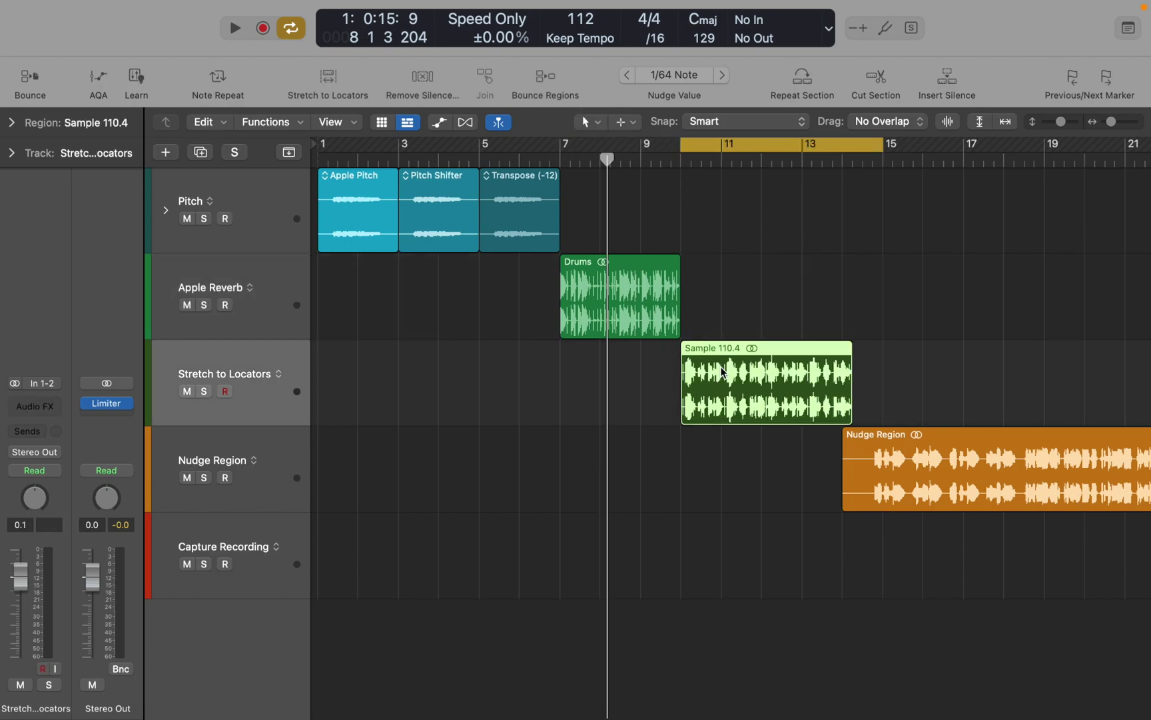
left_click_drag(887, 155, 843, 155)
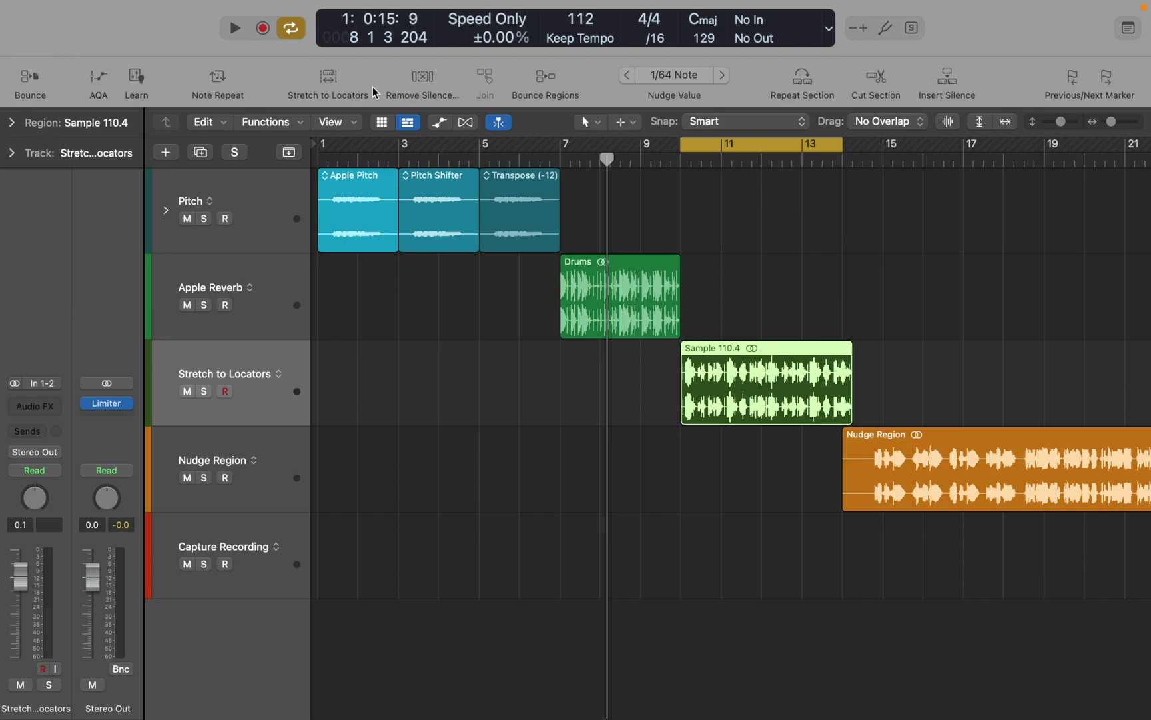
left_click(326, 80)
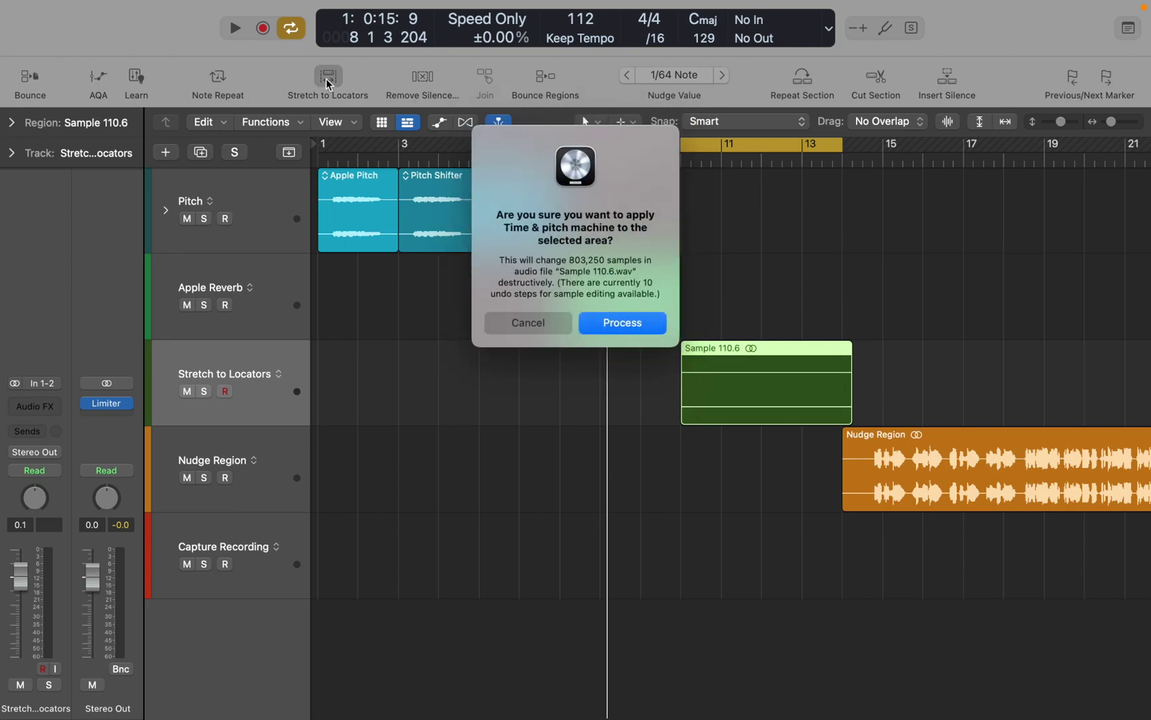
key("Return")
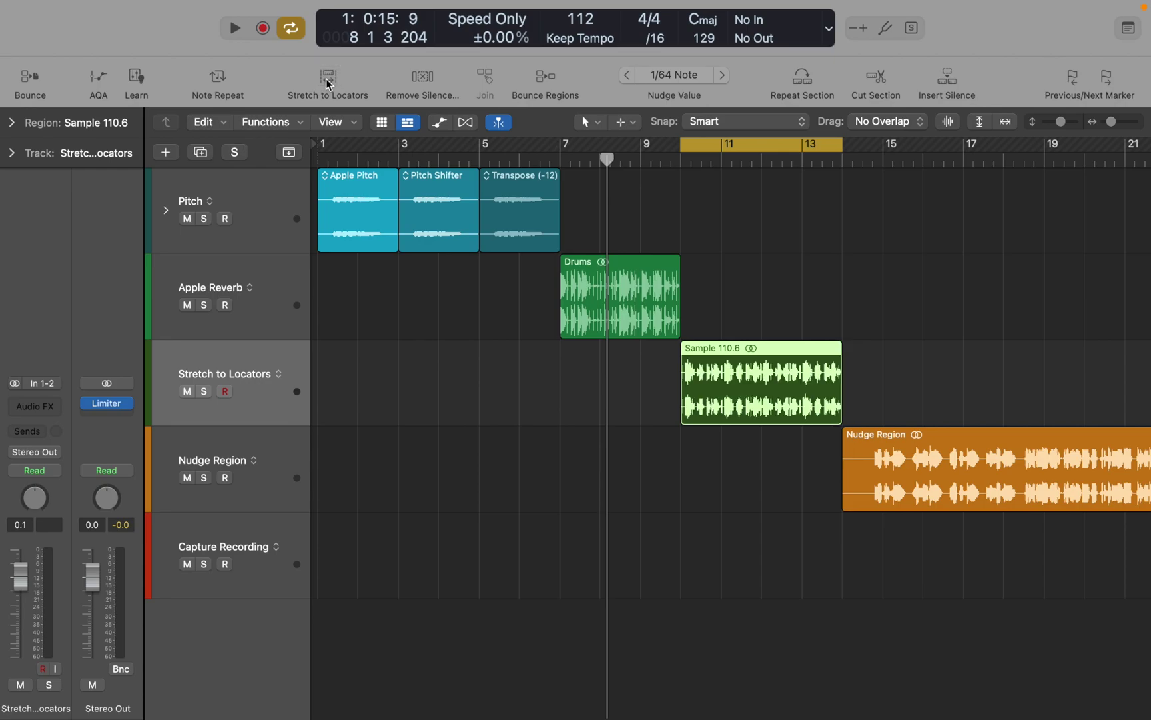
key("Return")
key("i")
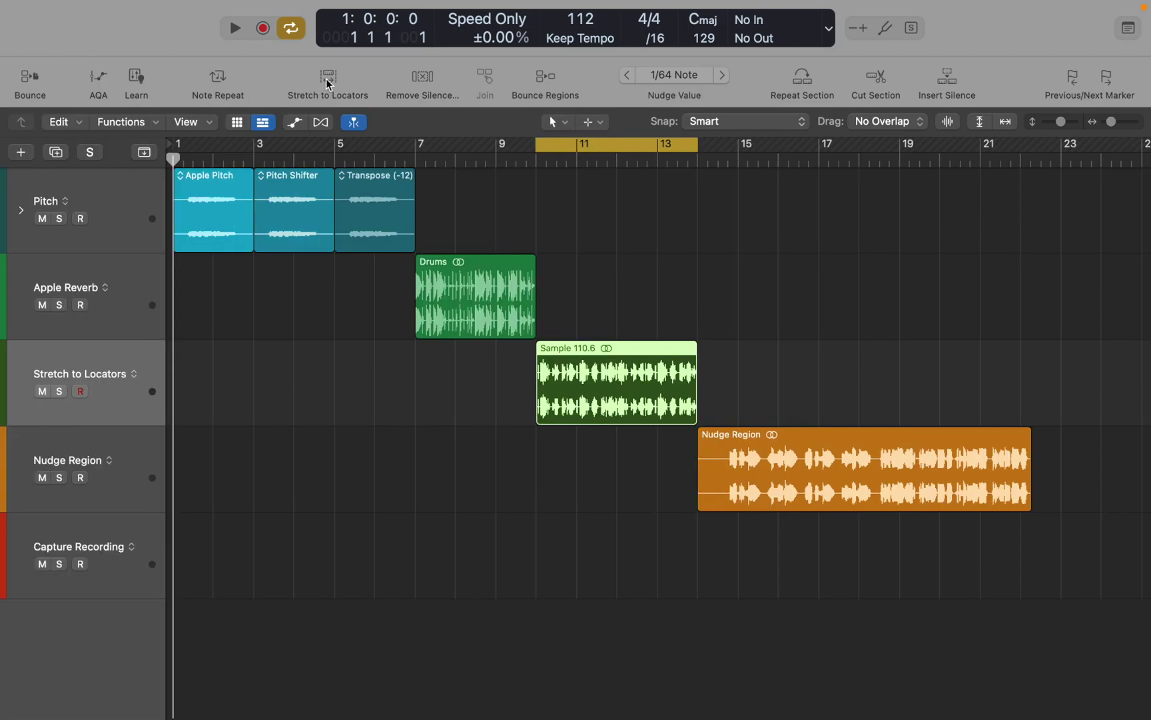
Shorten the Nudge Region to end near bar 15, set nudge to 1/8 Note, and duplicate it.
left_click_drag(1026, 498, 732, 499)
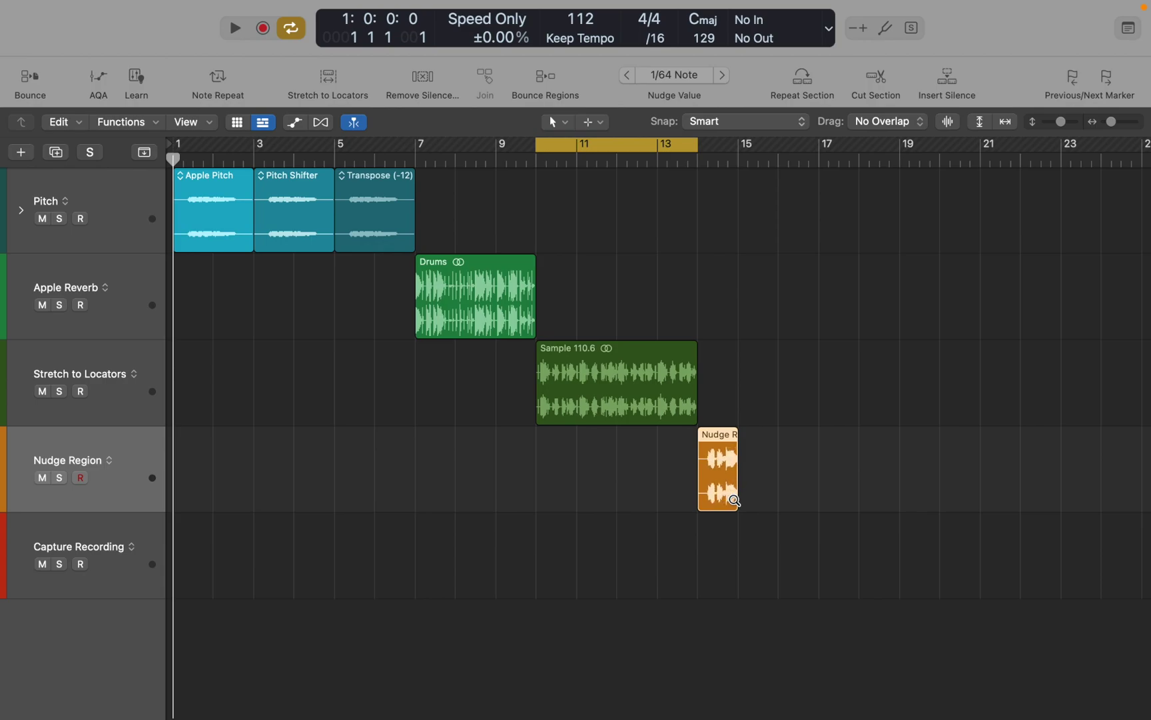
left_click(682, 77)
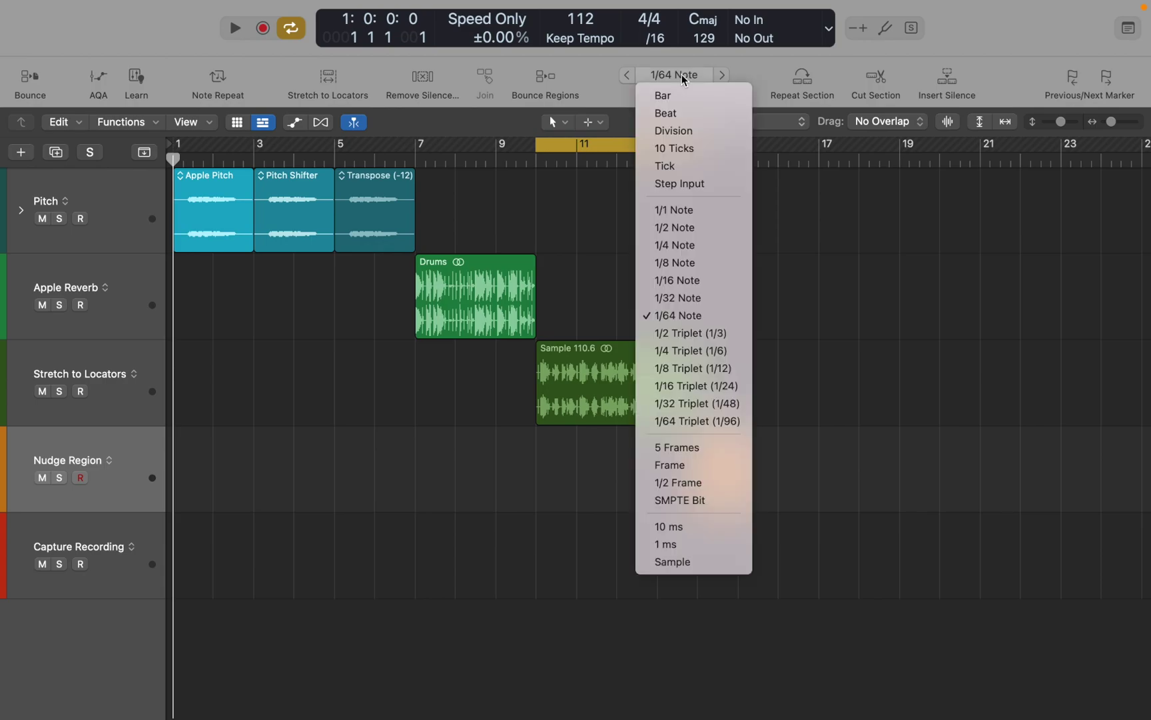
left_click(692, 262)
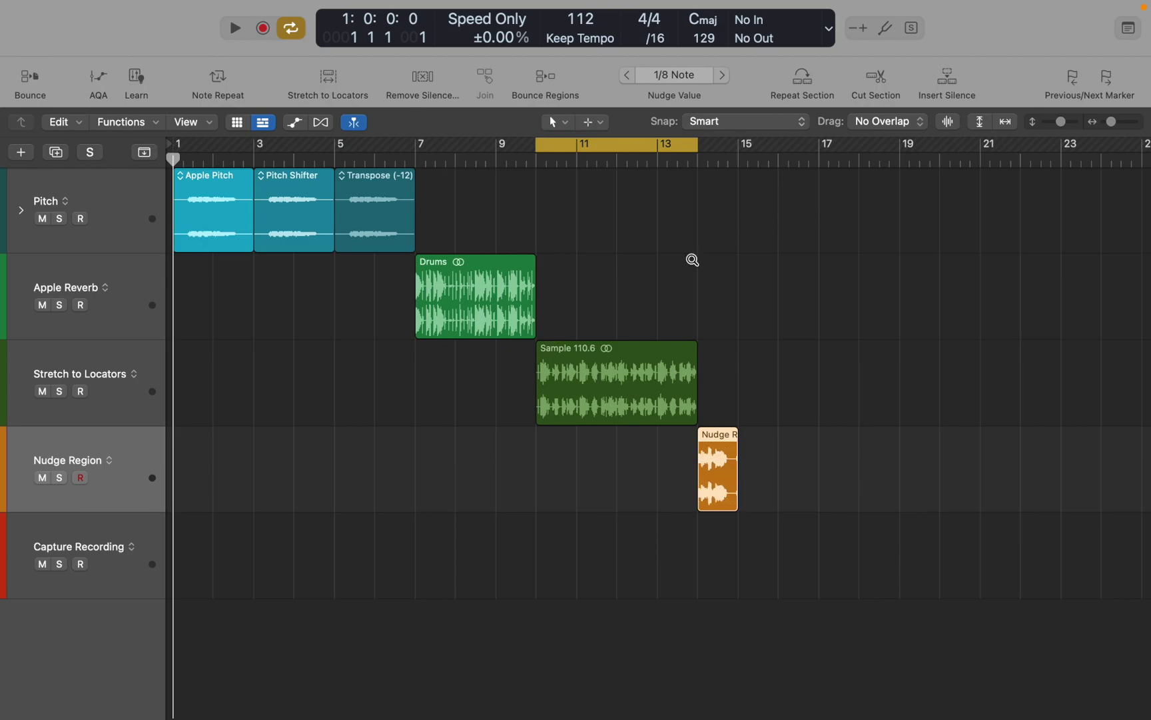
key("super+r")
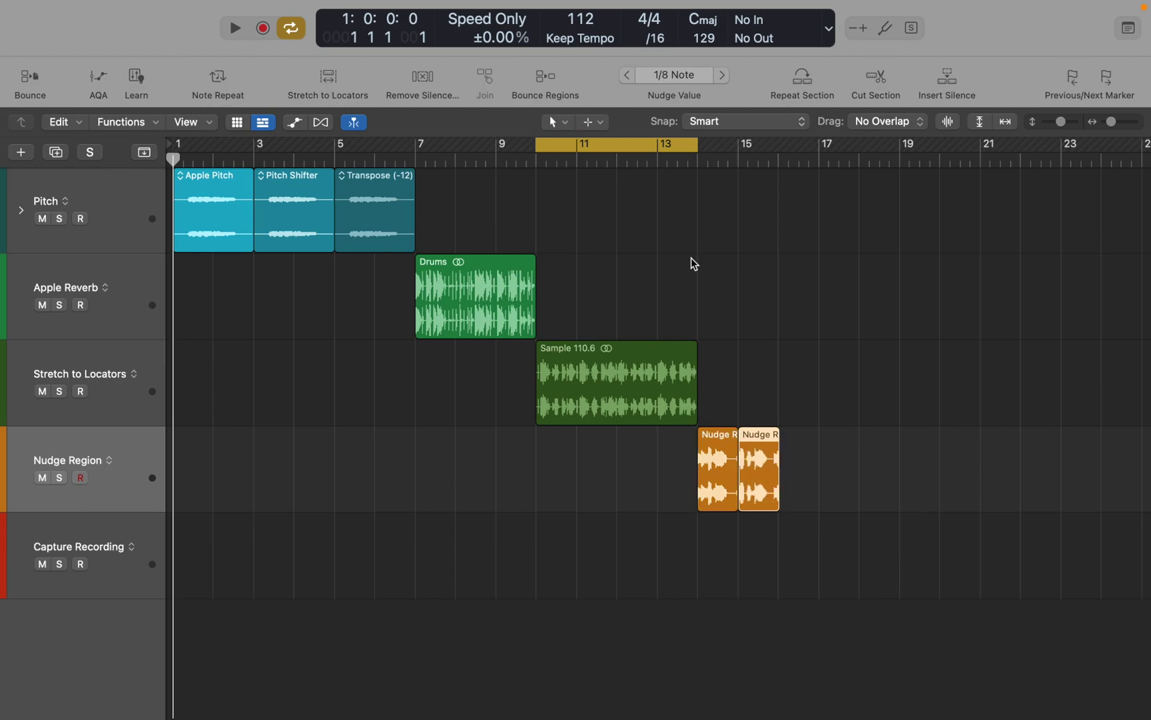
Set the nudge value to 1/16 Note and select the Capture Recording track.
left_click(676, 77)
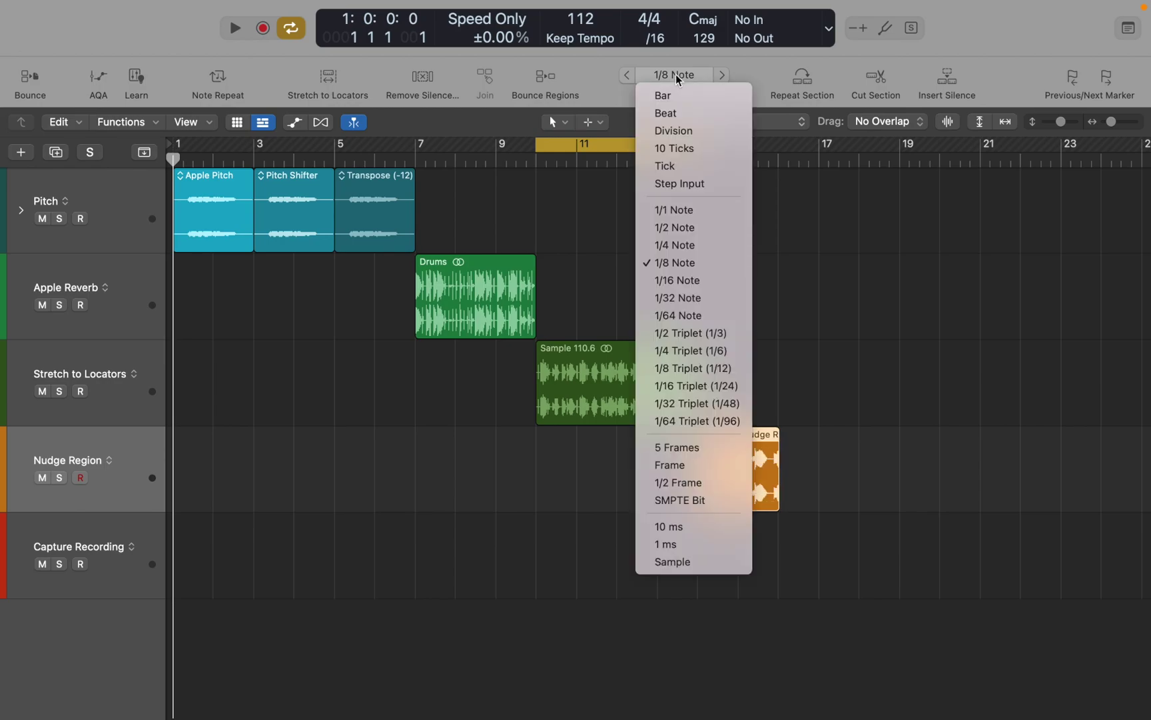
left_click(680, 280)
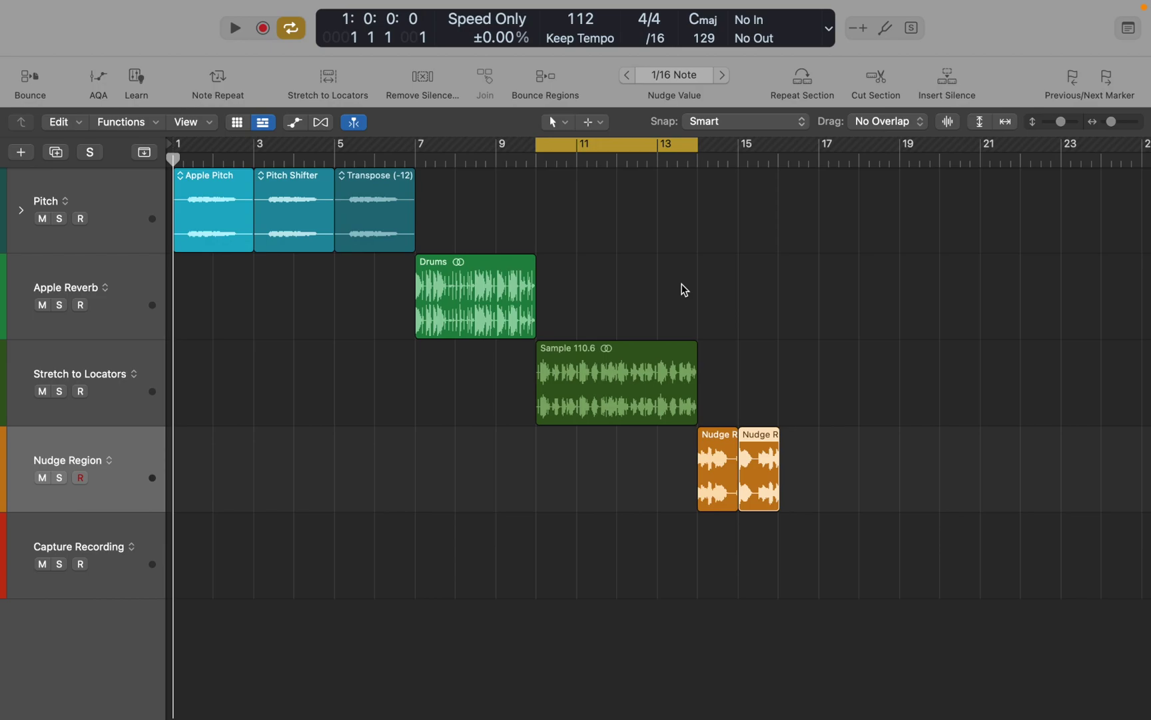
key("Down")
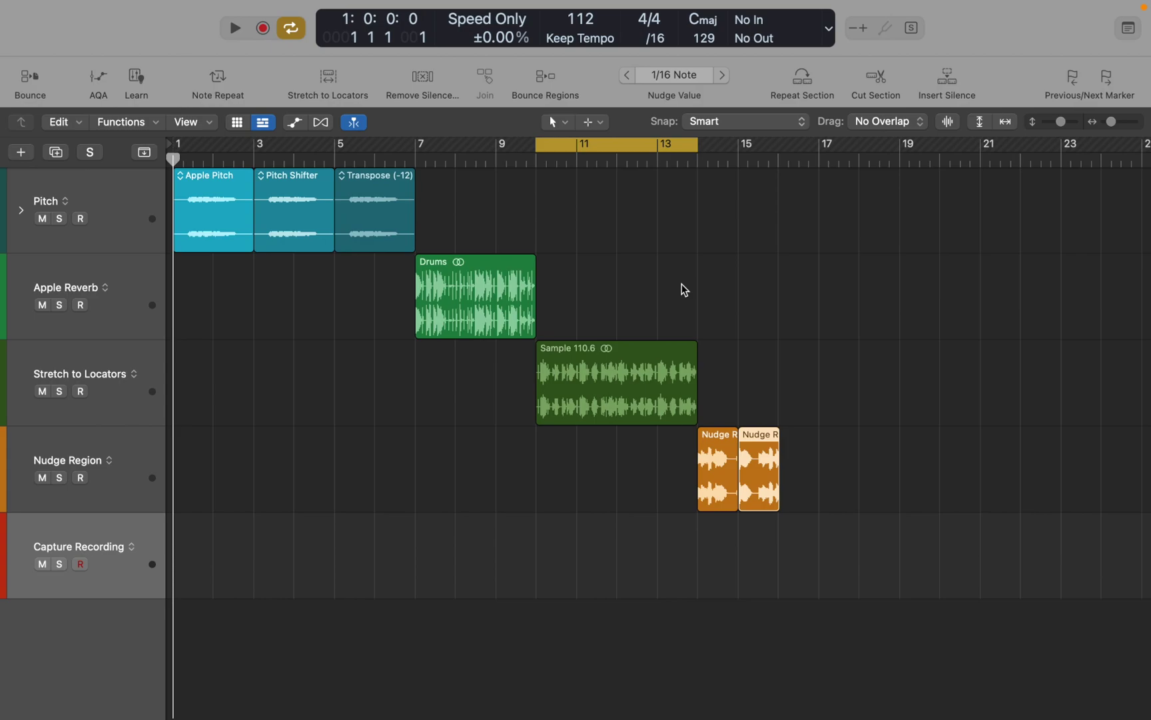
Play a few notes on the Capture Recording instrument using Musical Typing.
key("super+k")
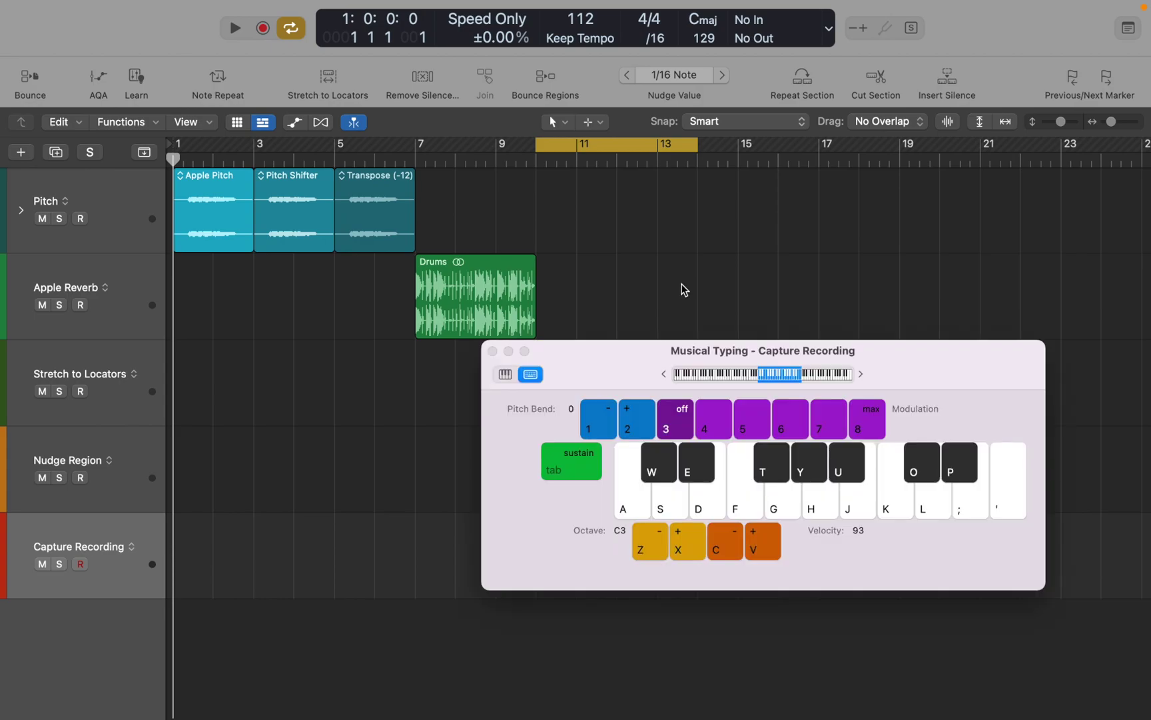
key("a")
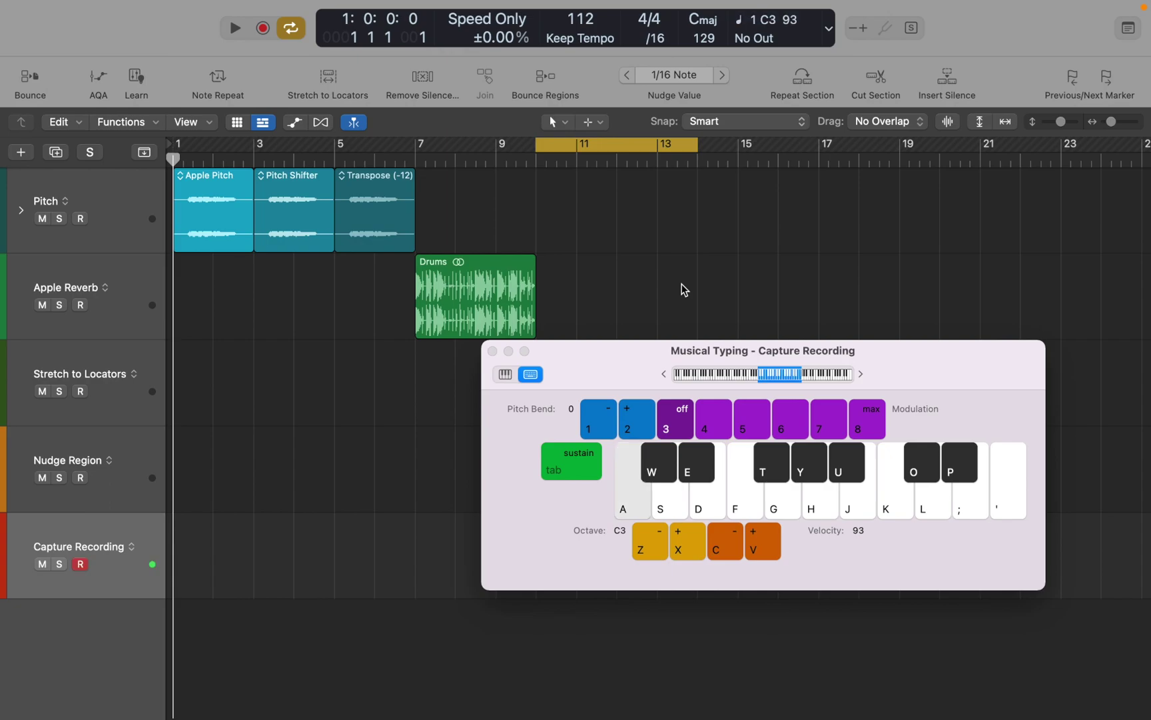
key("e")
key("f")
key("u")
key("g")
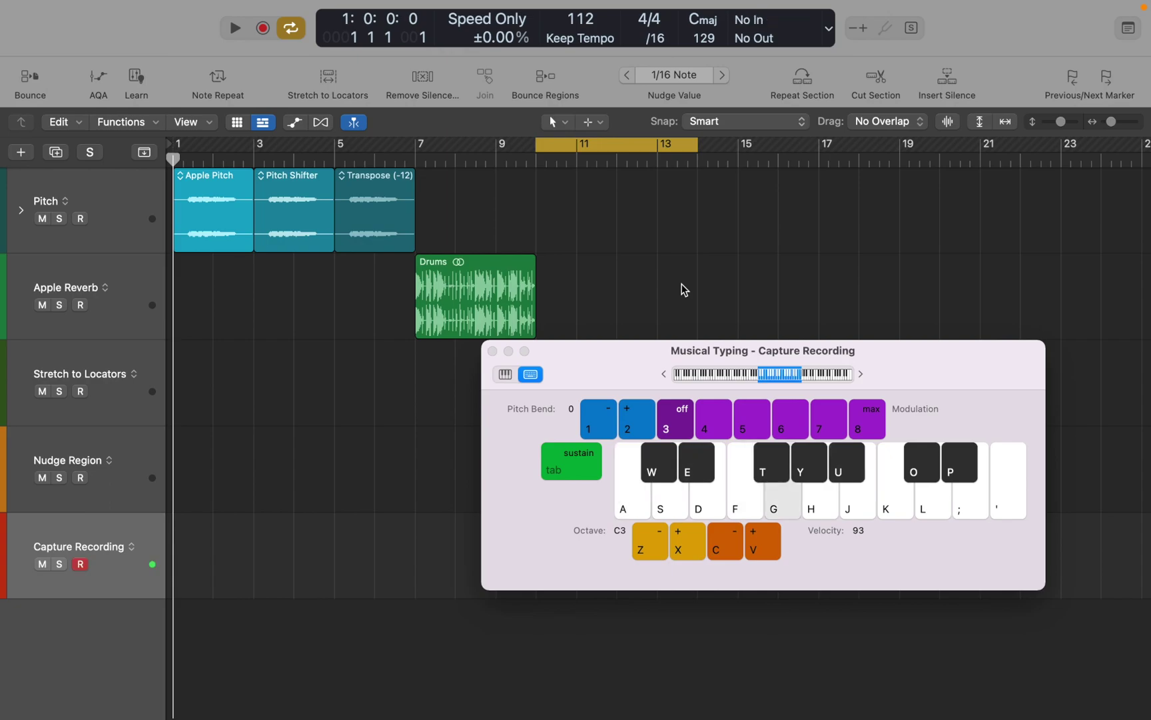
key("g")
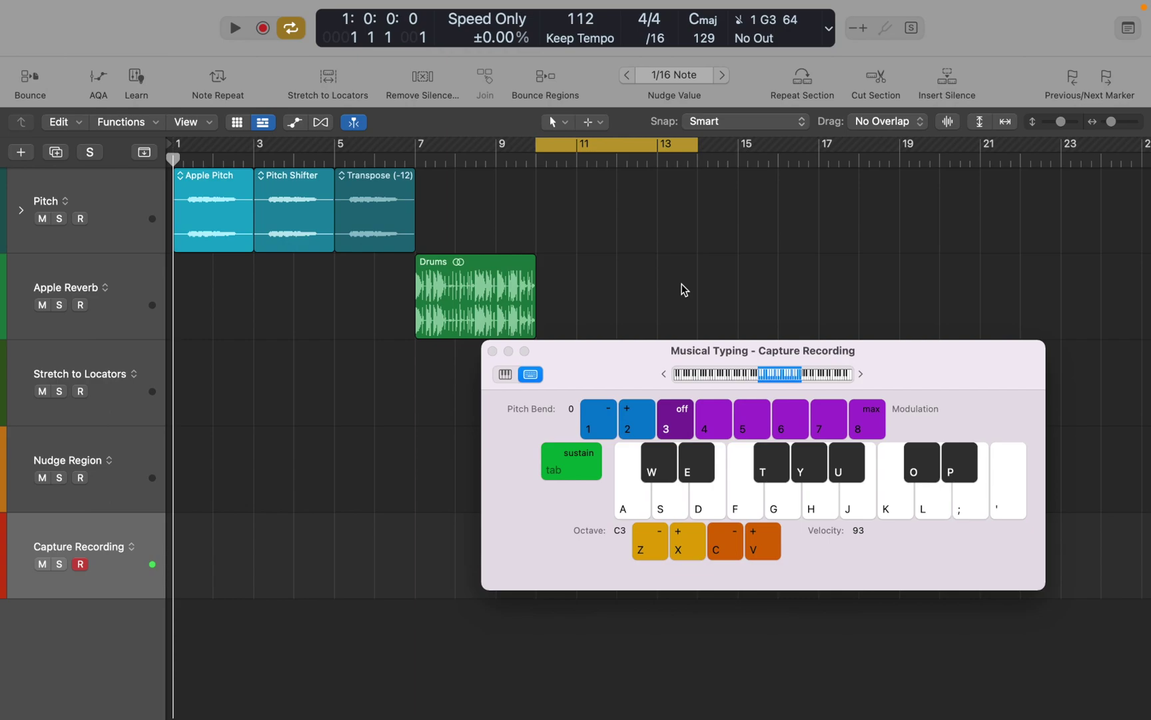
key("super+k")
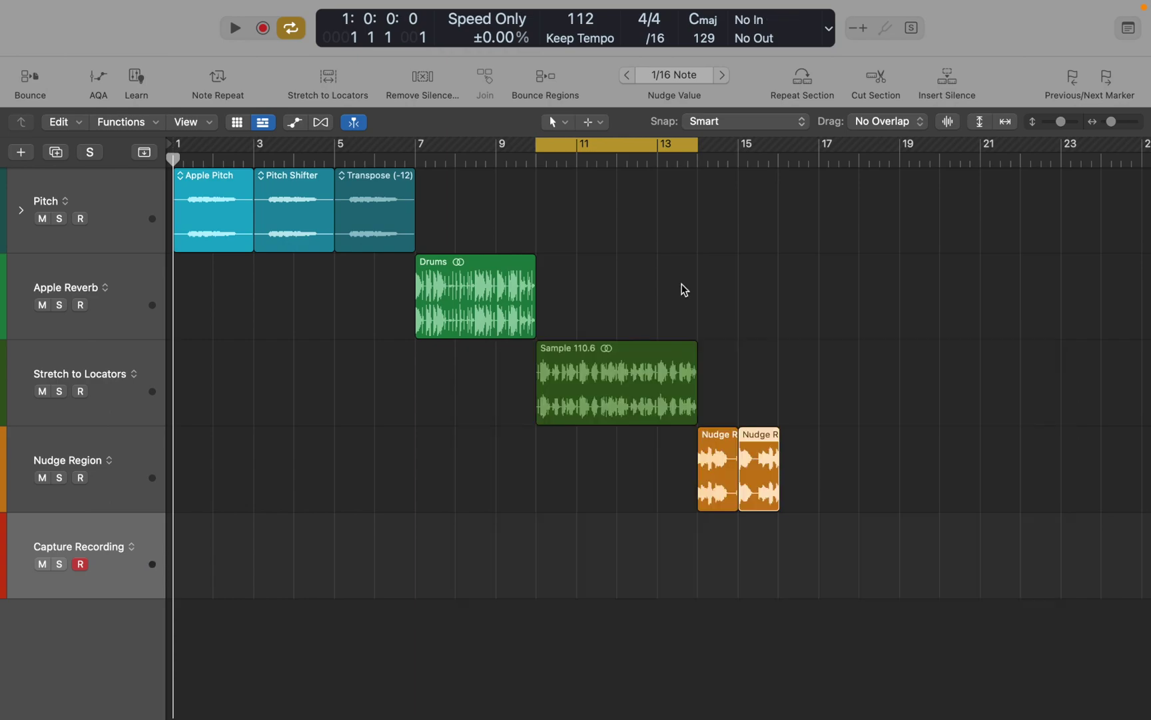
Capture the played notes as a bars 1–3 region, solo the track, and play it back.
left_click(262, 28)
key("s")
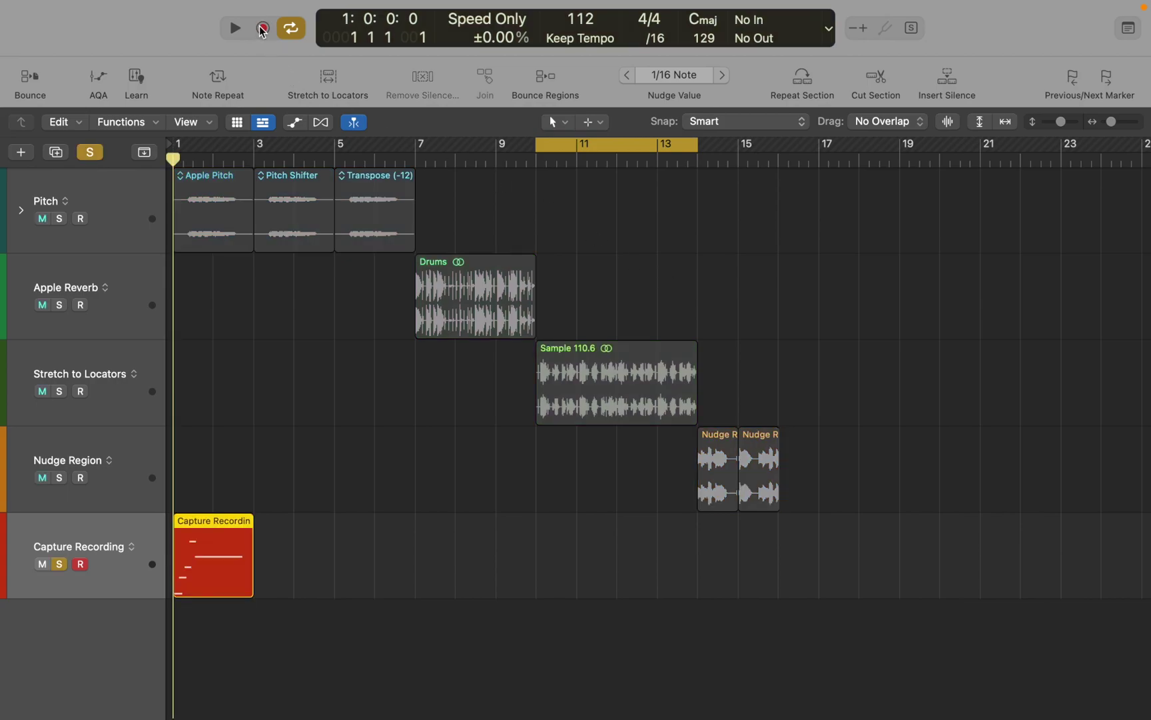
key("super+u")
key("space")
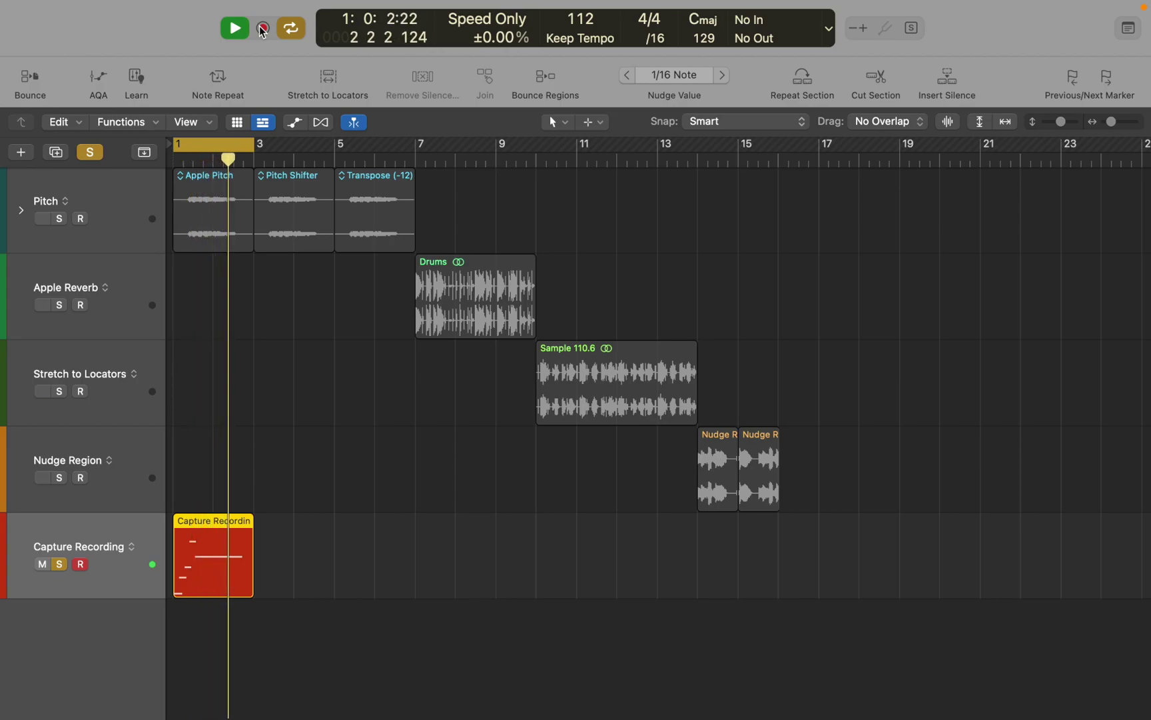
key("space")
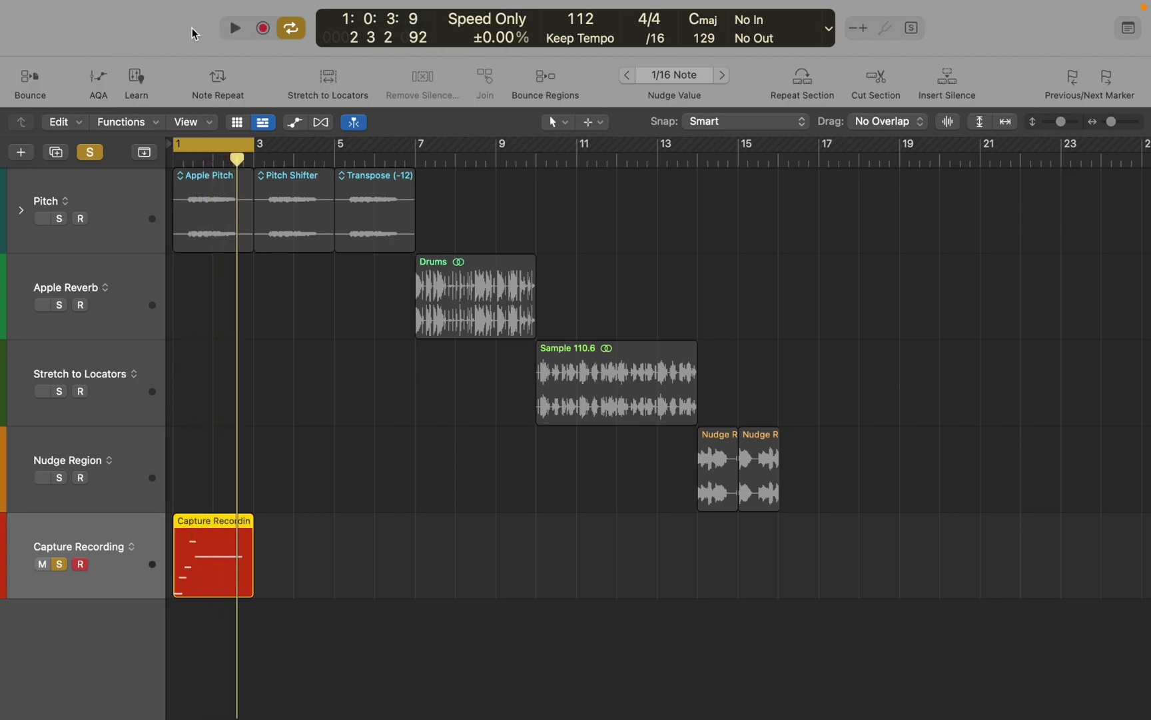
Toggle Capture Recording off and back on in the control bar customization settings.
right_click(194, 32)
left_click(198, 35)
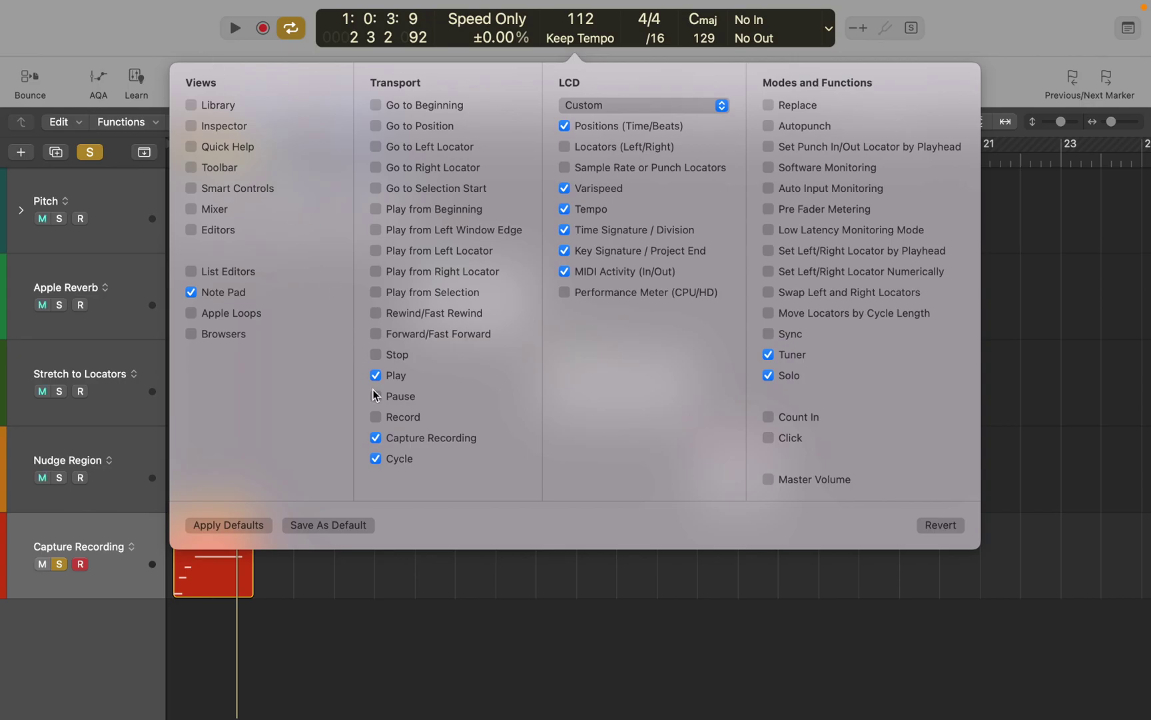
left_click(379, 439)
left_click(377, 439)
left_click(373, 599)
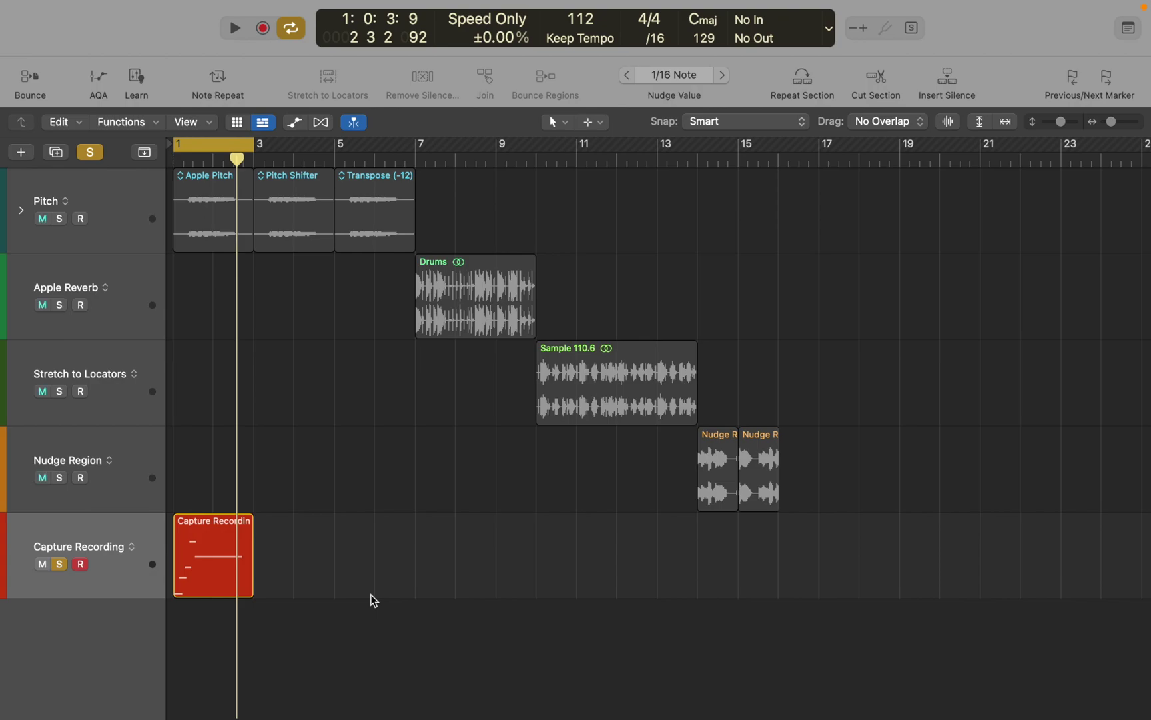
Select the Sample 110.6, Drums and Transpose (-12) regions, then deselect all.
left_click(567, 418)
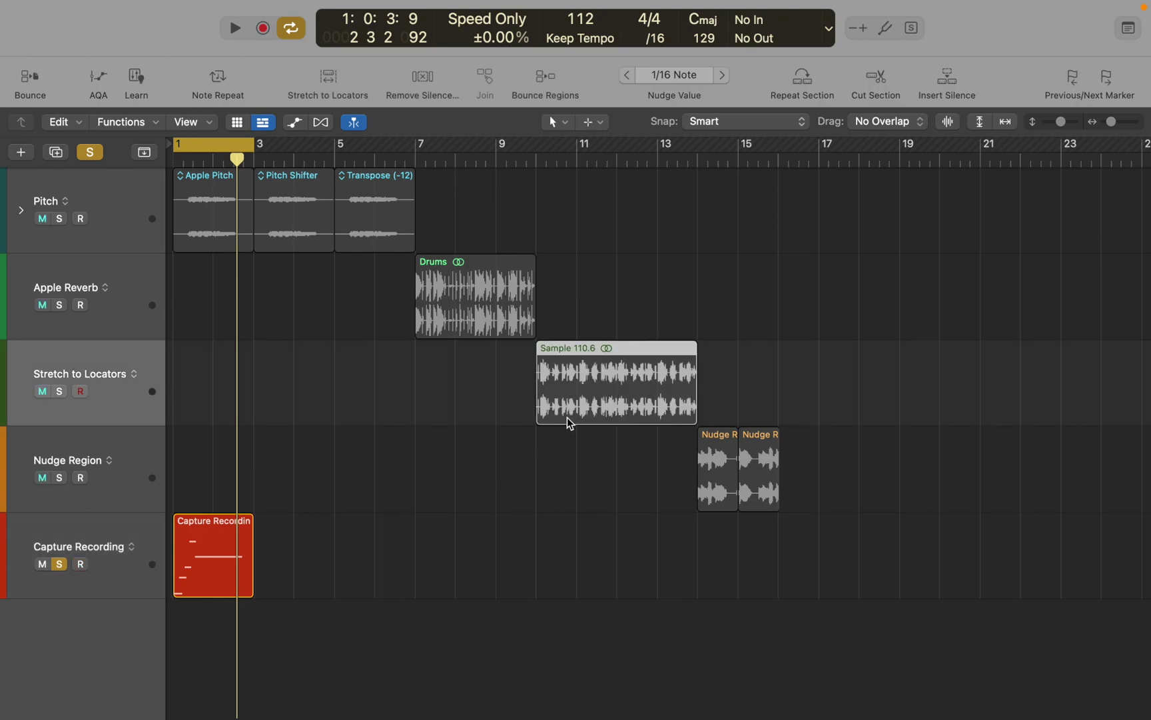
left_click(478, 325)
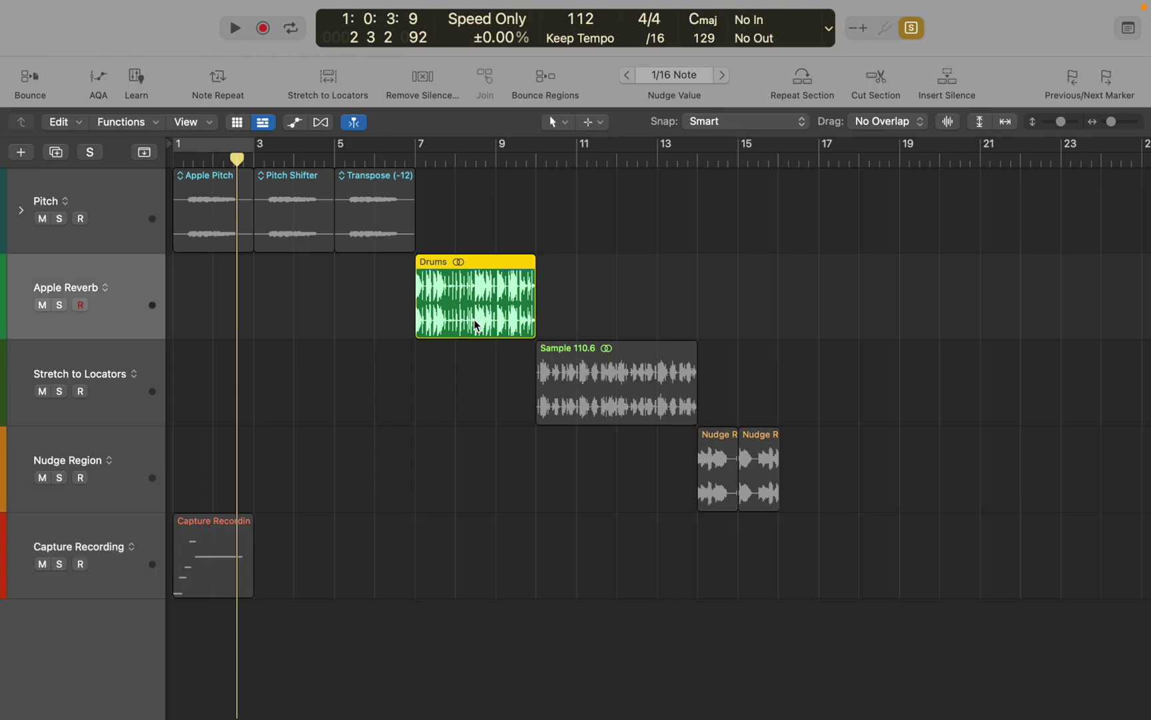
left_click(365, 248)
left_click_drag(343, 484, 649, 194)
left_click(650, 199)
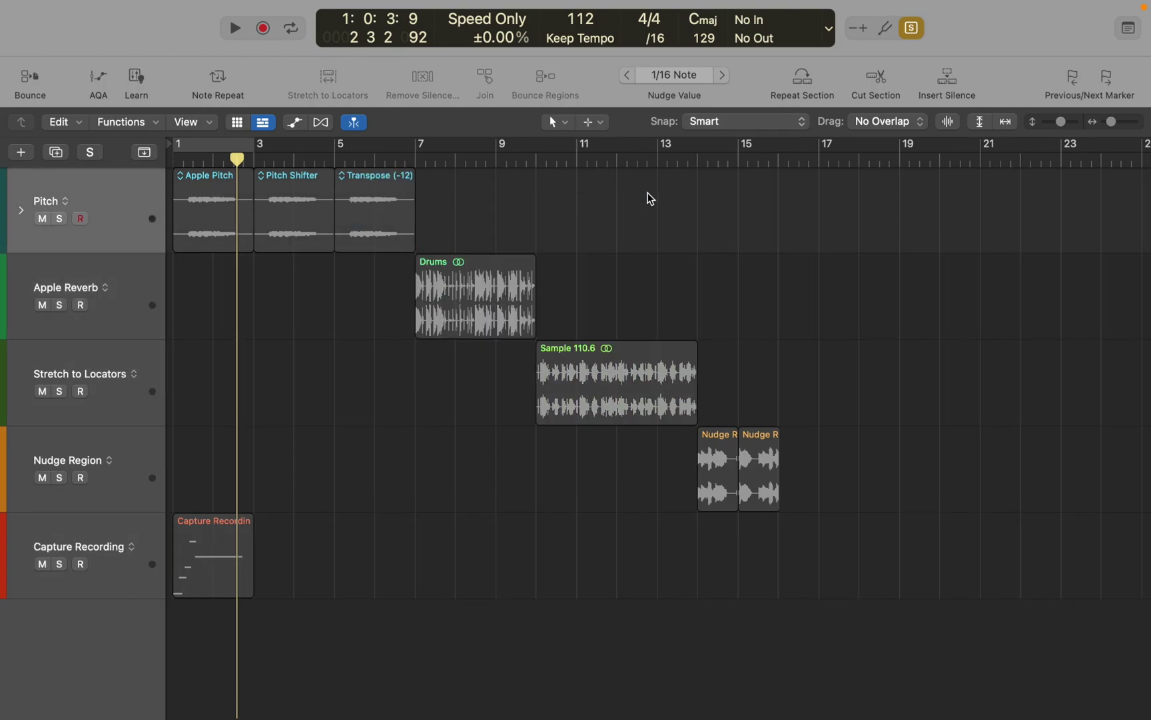
Play the Drums, Sample 110.6 and Transpose (-12) regions, then turn solo off at bar 1.
left_click(519, 269)
key("shift+Return")
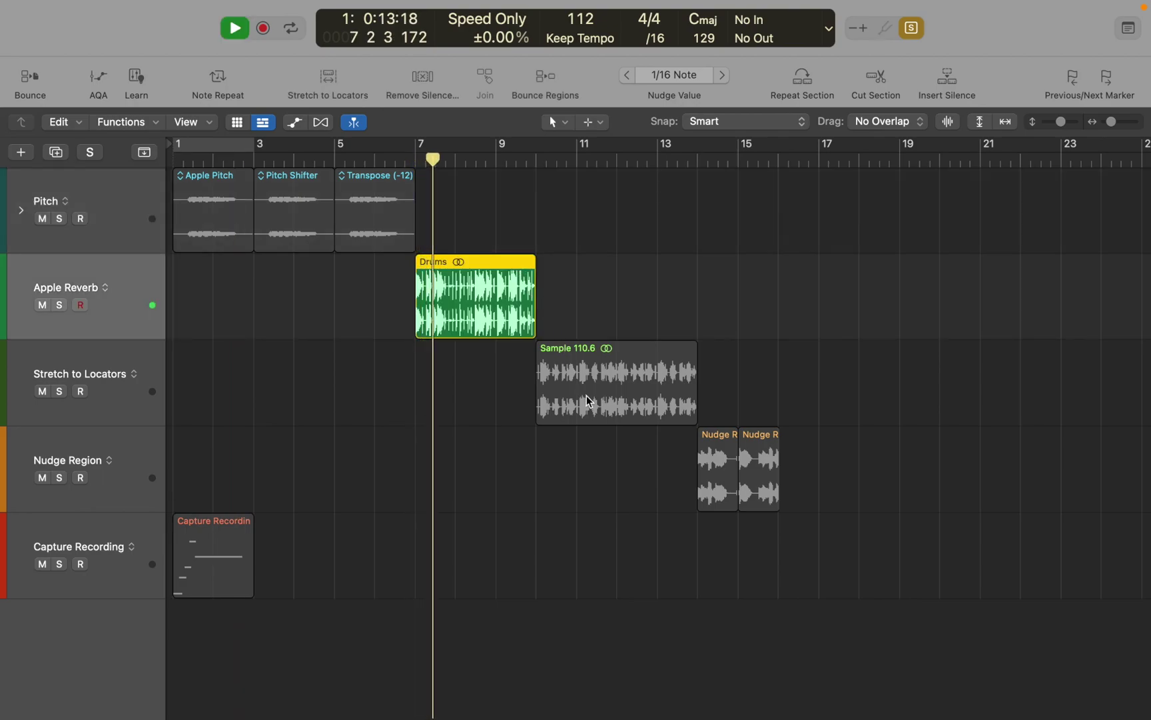
left_click(588, 401)
key("shift+Return")
left_click(381, 236)
key("shift+Return")
key("space")
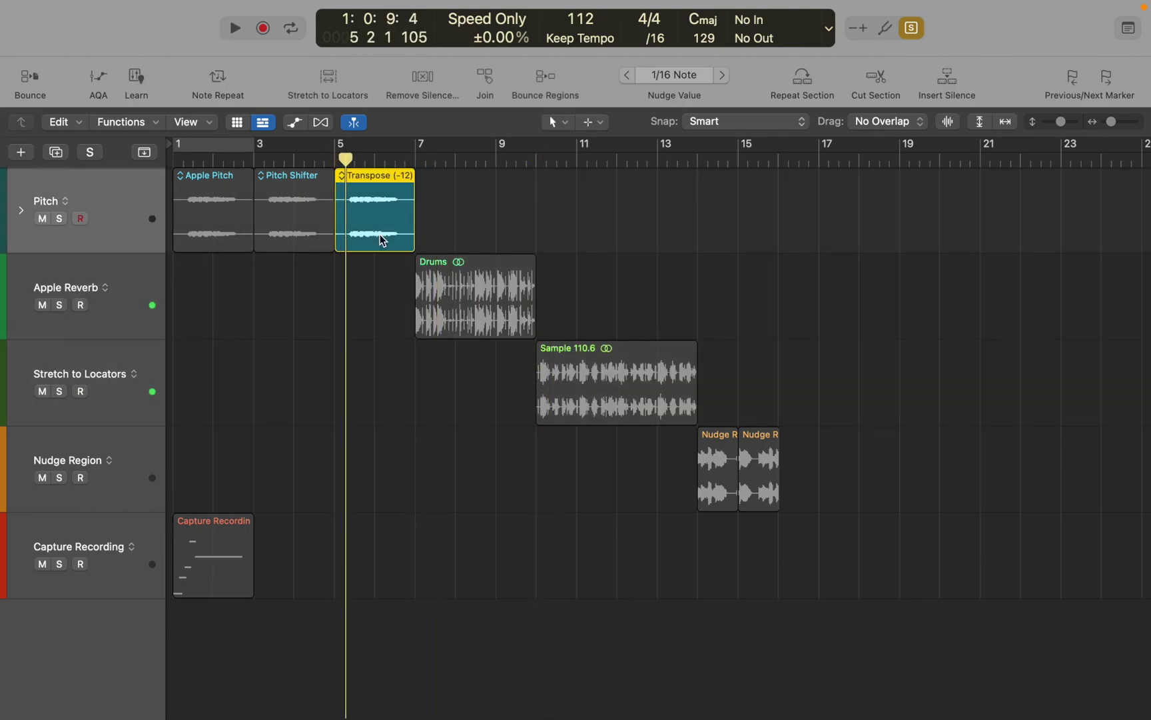
key("Return")
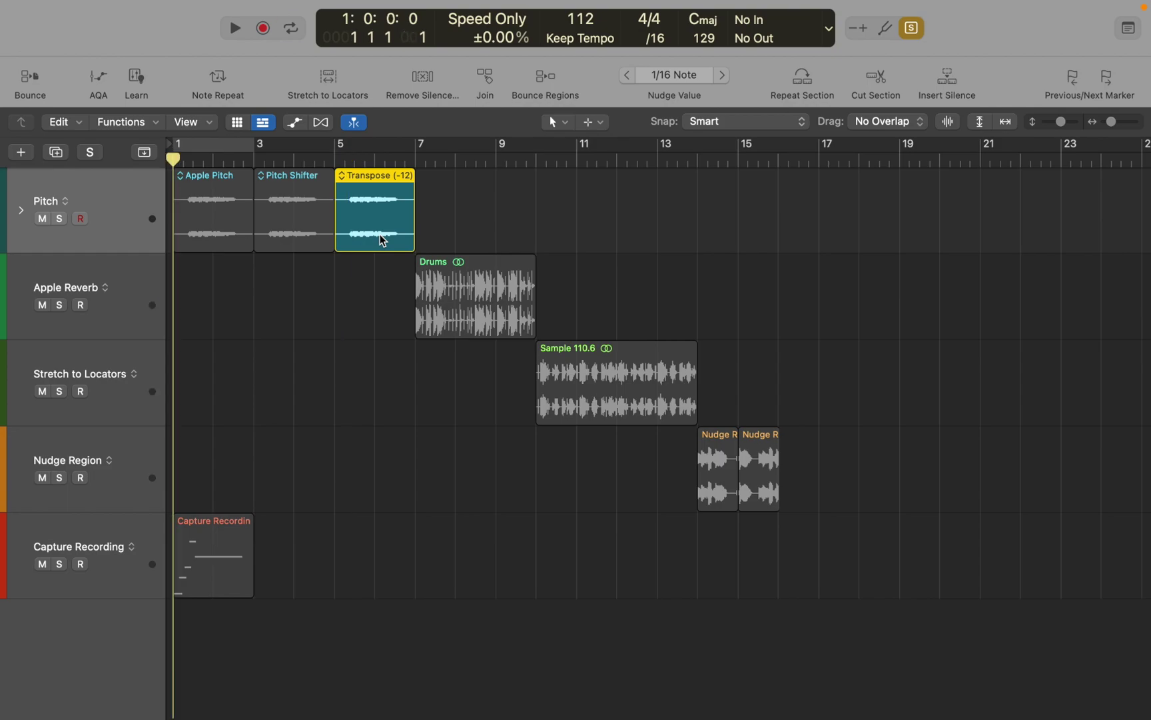
left_click(911, 29)
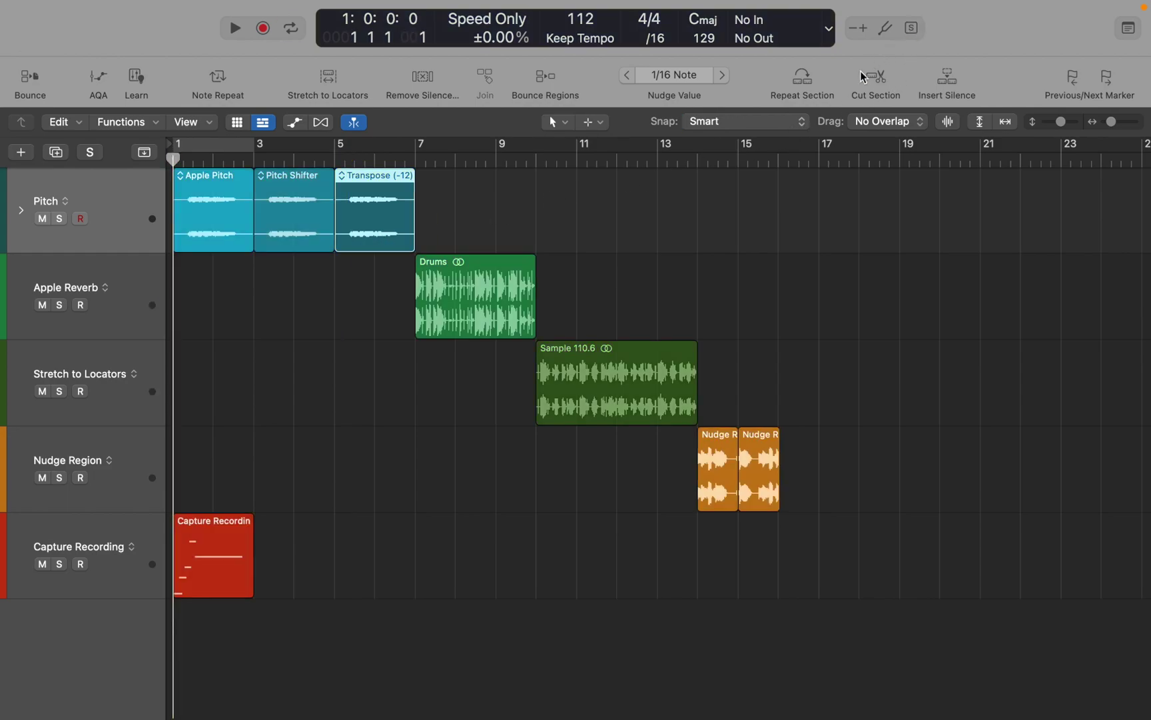
Set the cycle to the Sample 110.6 region and play it back once.
left_click(616, 358)
key("u")
key("space")
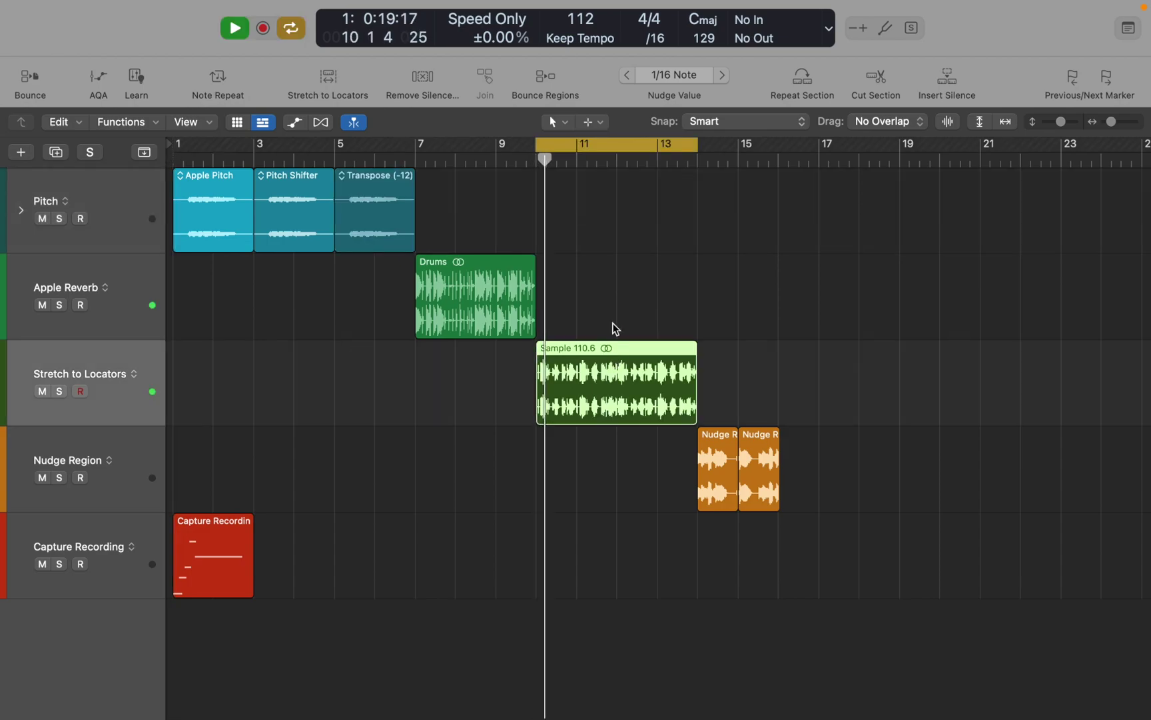
key("space")
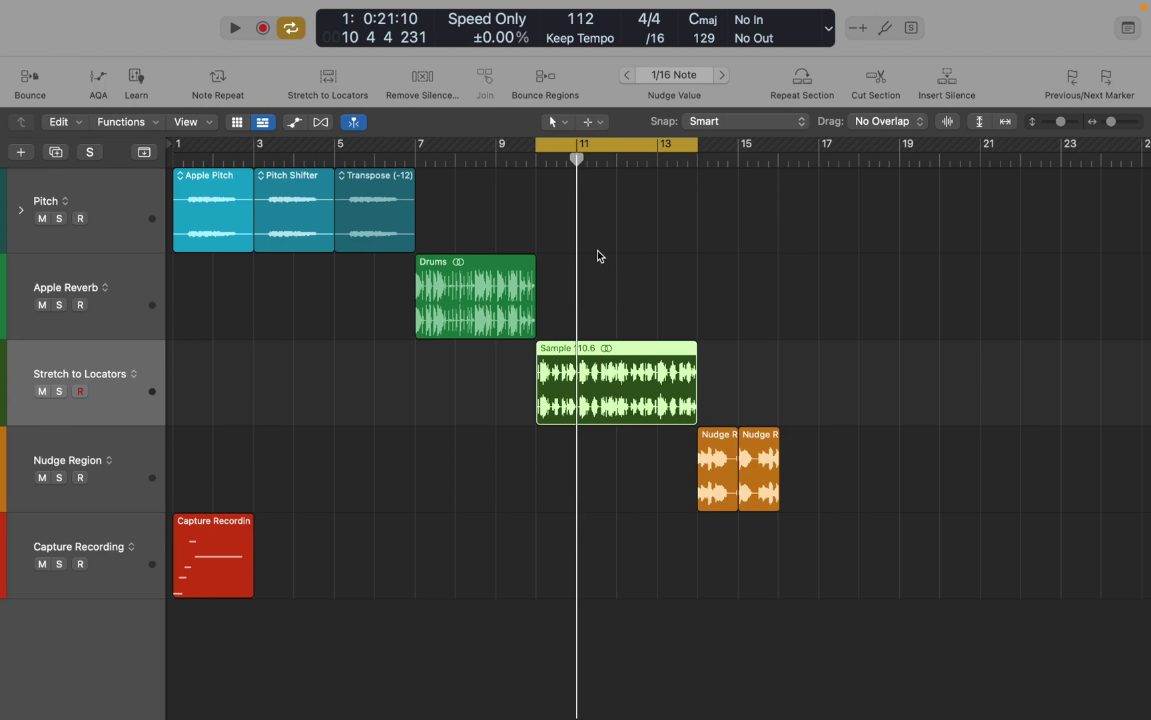
Turn on Varispeed, slow playback to -30%, and audition the cycle.
left_click_drag(496, 38, 488, 128)
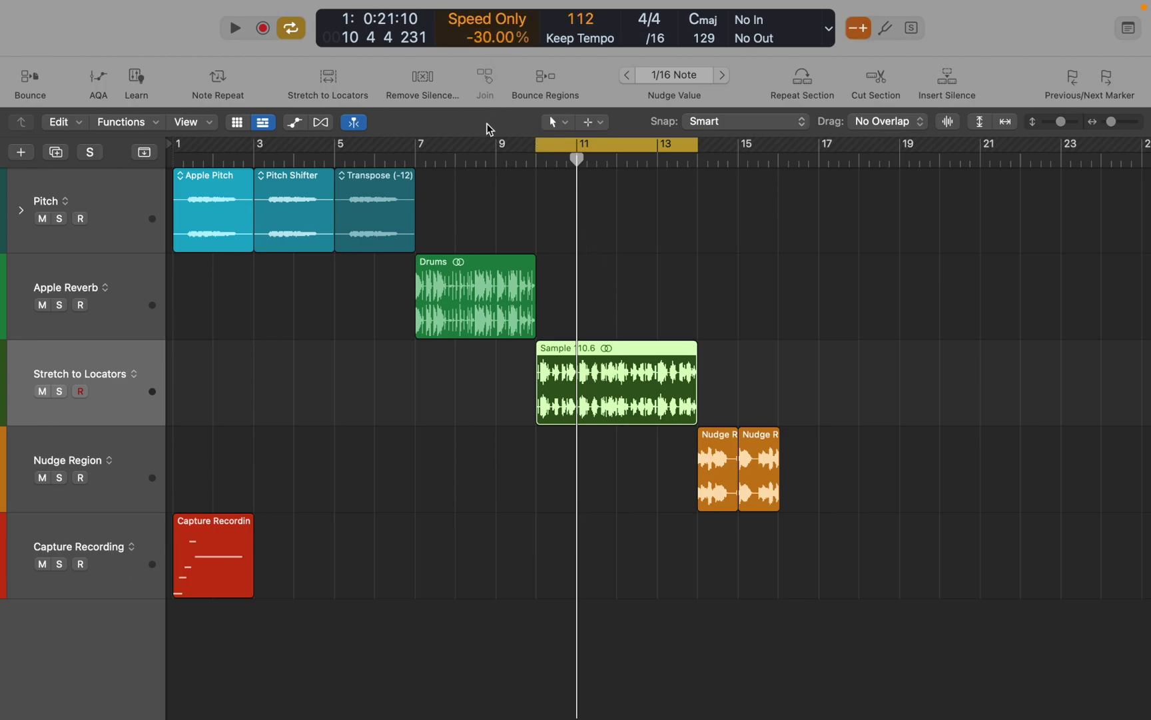
key("space")
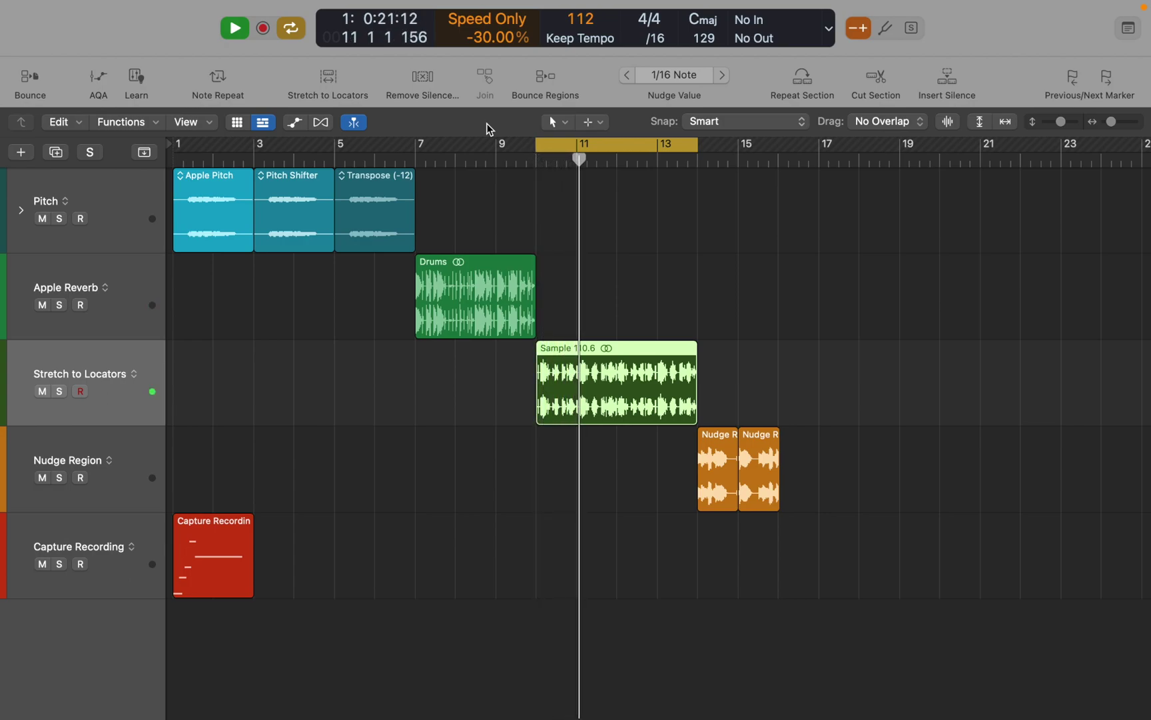
key("space")
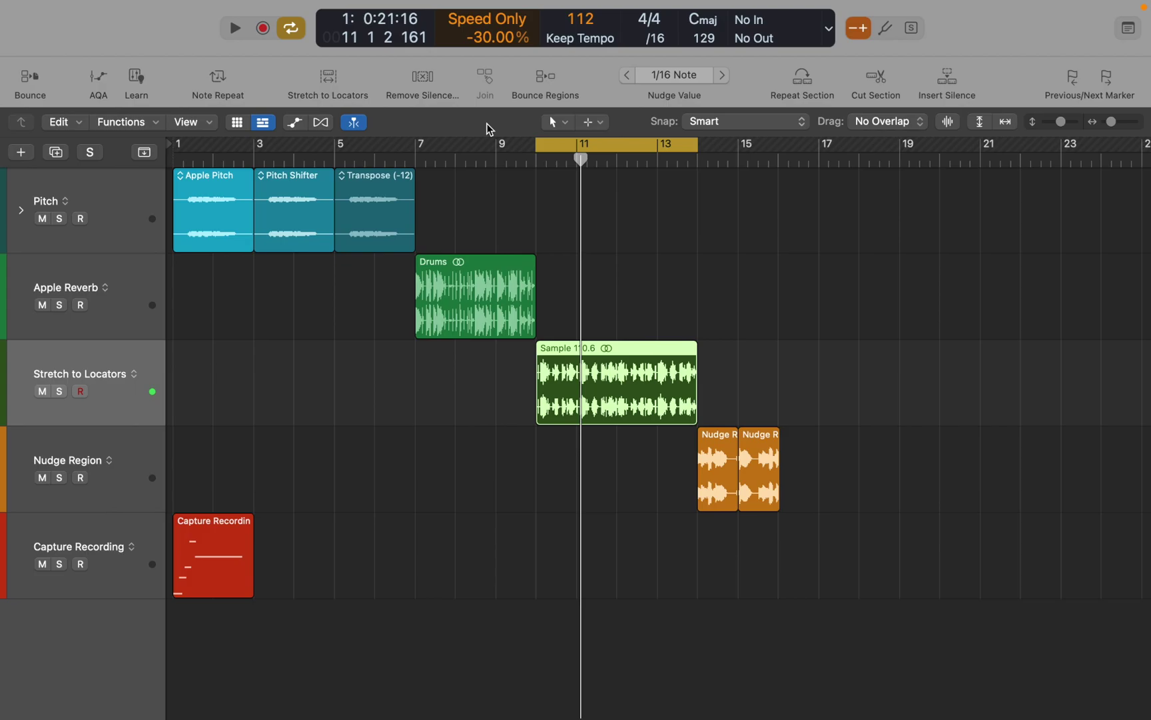
In the control bar customisation, hide and then re-show the Varispeed readout.
left_click(828, 28)
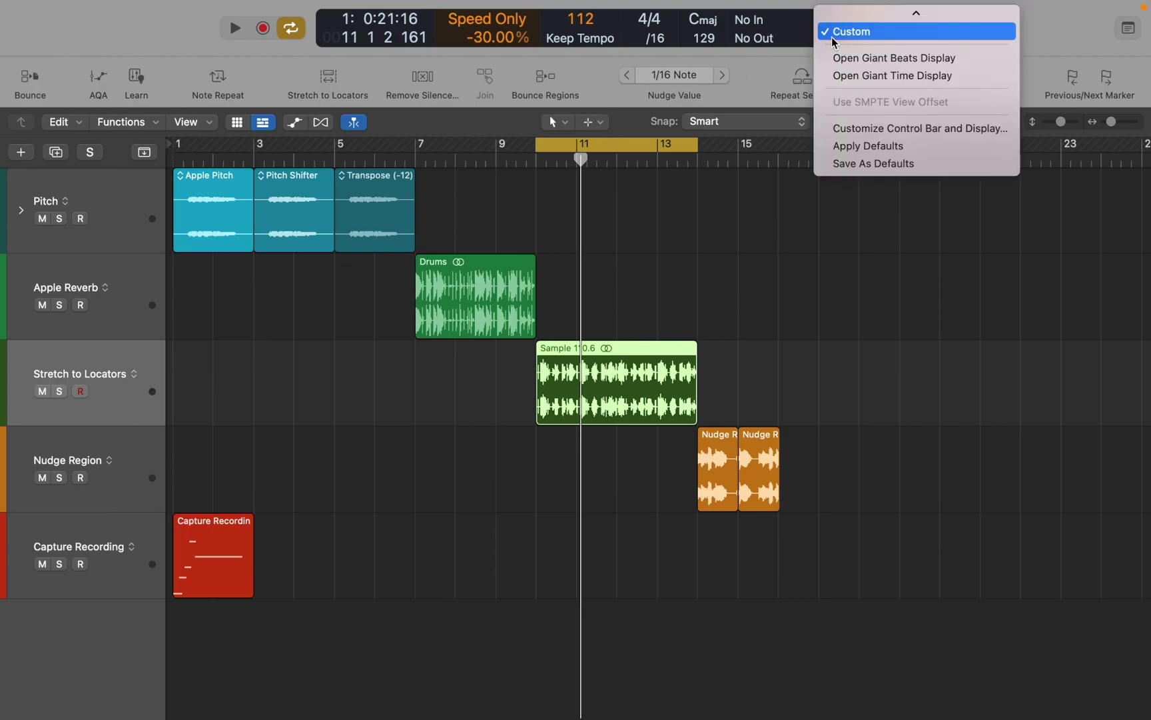
left_click(850, 128)
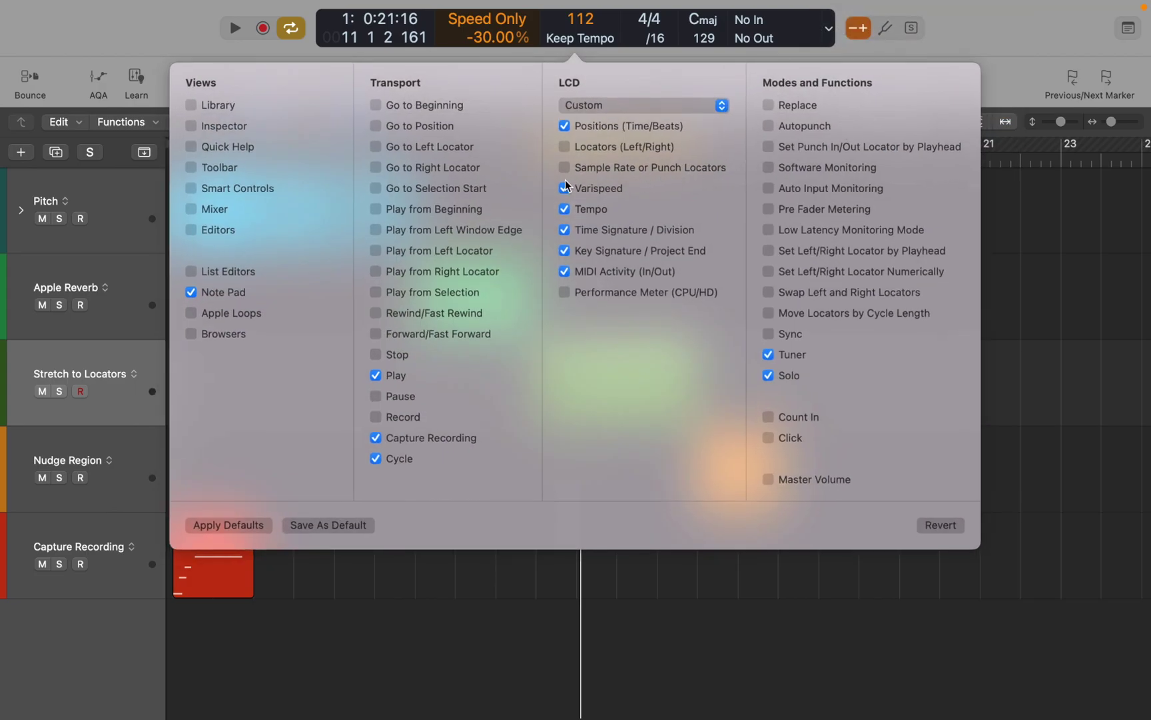
left_click(565, 188)
left_click(565, 188)
left_click(877, 58)
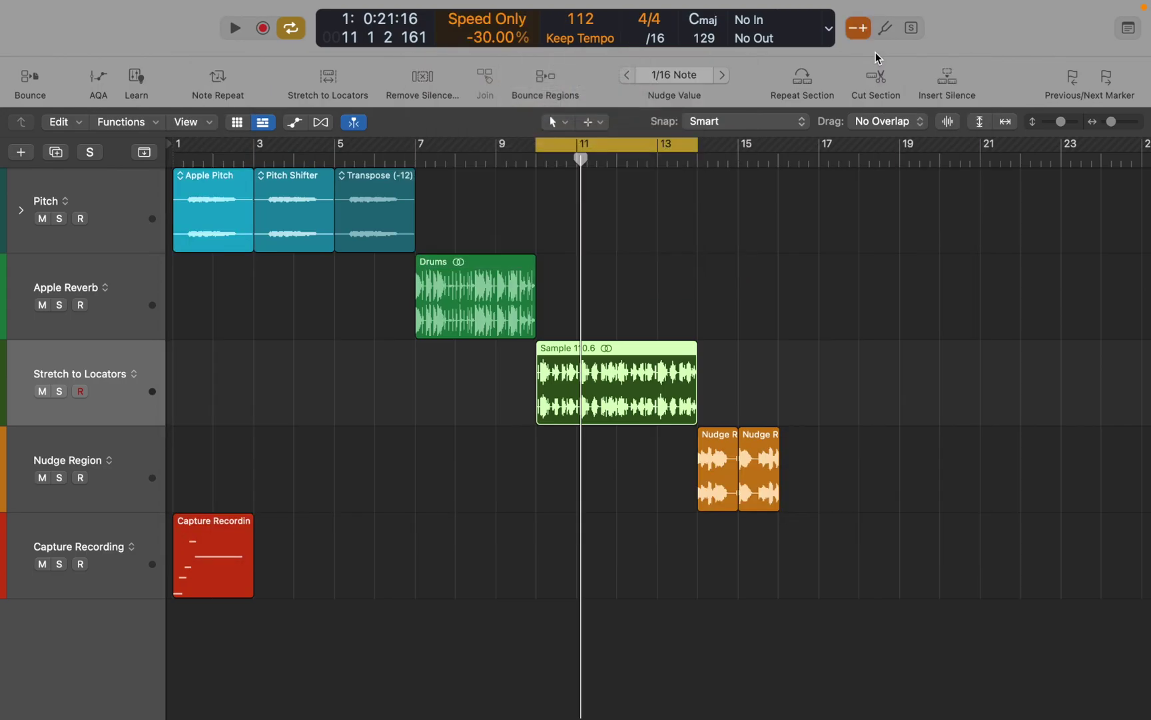
Switch the Varispeed mode to Varispeed (Speed and Pitch) and audition the cycle.
left_click(519, 24)
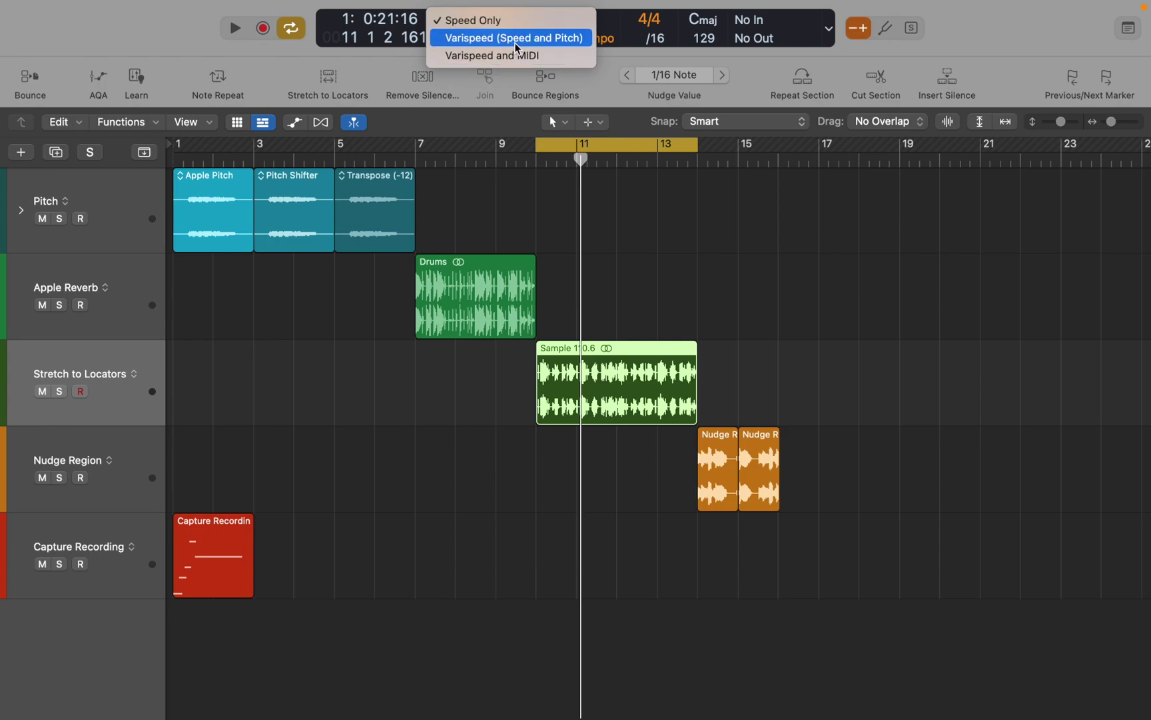
left_click(515, 38)
key("space")
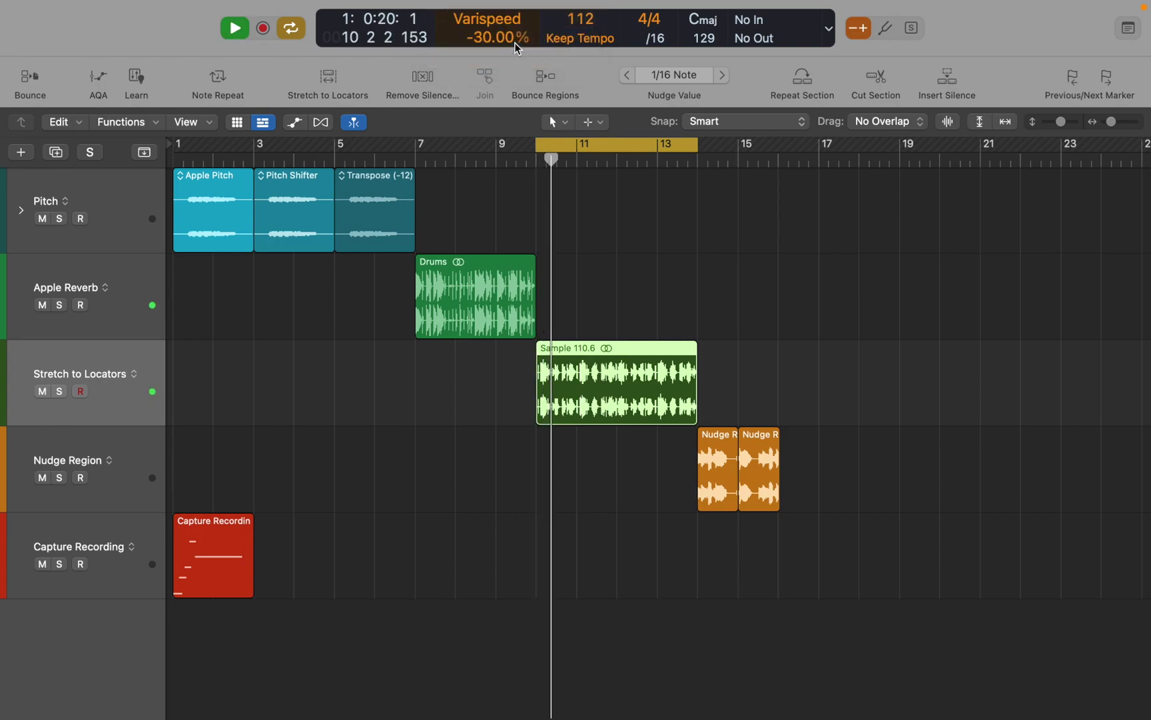
key("space")
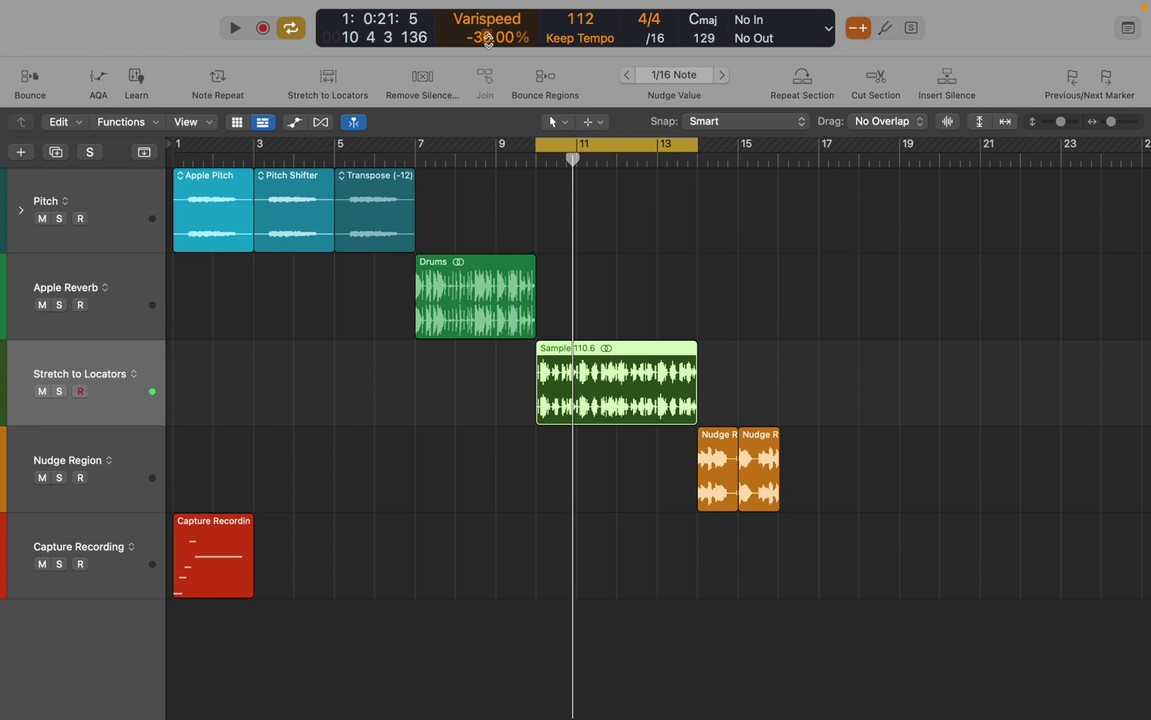
Reset the Varispeed amount from -30.00% to ±0.00%.
double_click(488, 38)
type("0")
key("Return")
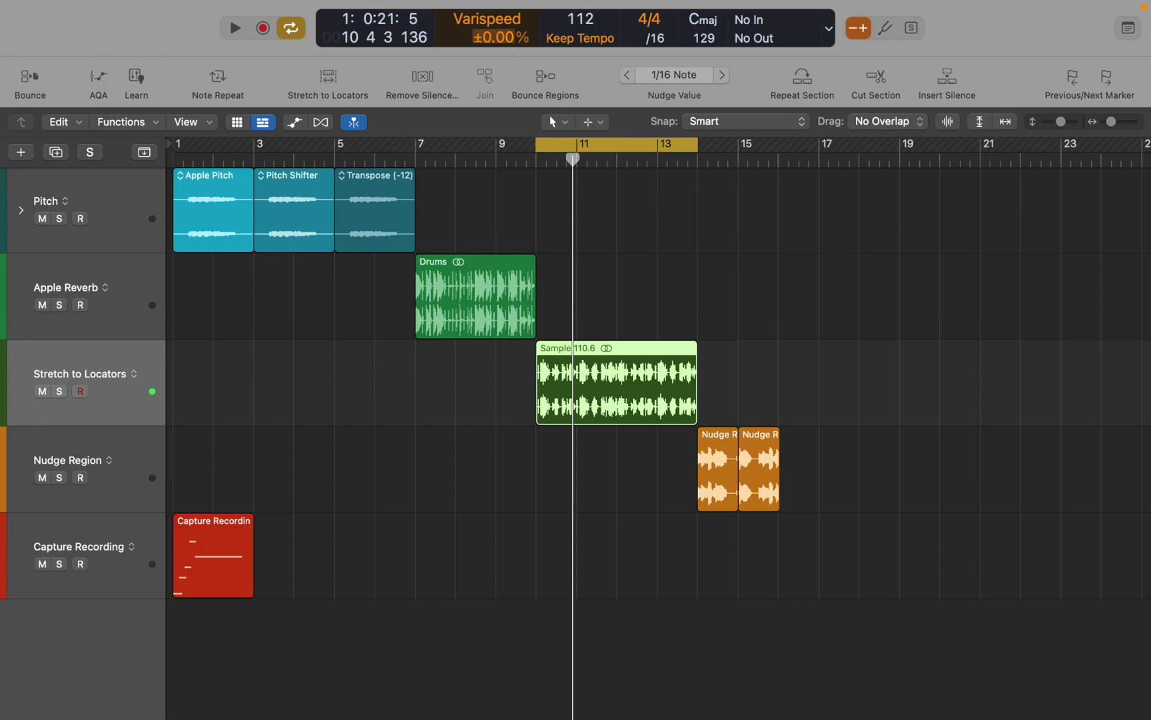